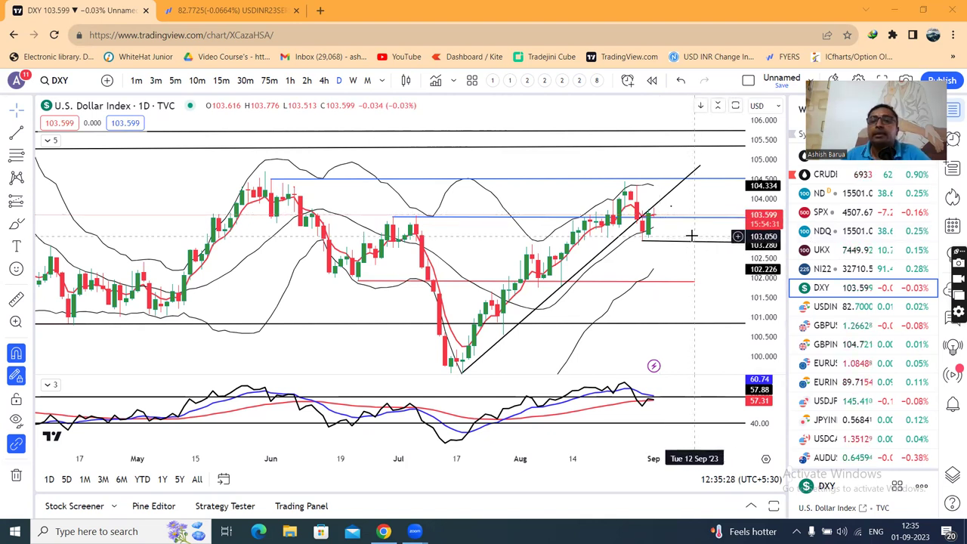
Step: Examine the daily U.S. Dollar Index chart around its rising trend line and the latest candles
{"action": "scroll", "coordinate": [692, 236], "scroll_direction": "up", "scroll_amount": 1}
{"action": "left_click_drag", "start_coordinate": [686, 262], "coordinate": [664, 252]}
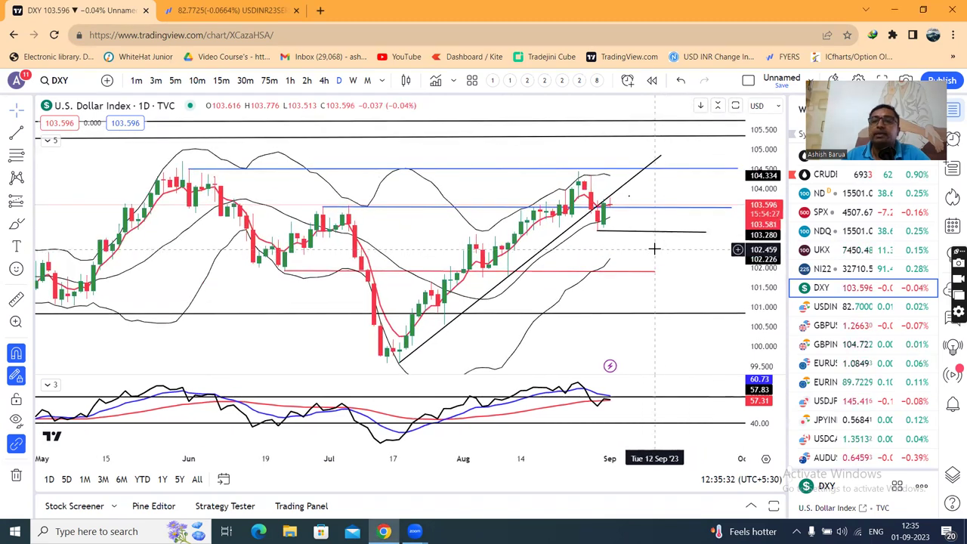
{"action": "scroll", "coordinate": [654, 248], "scroll_direction": "down", "scroll_amount": 1}
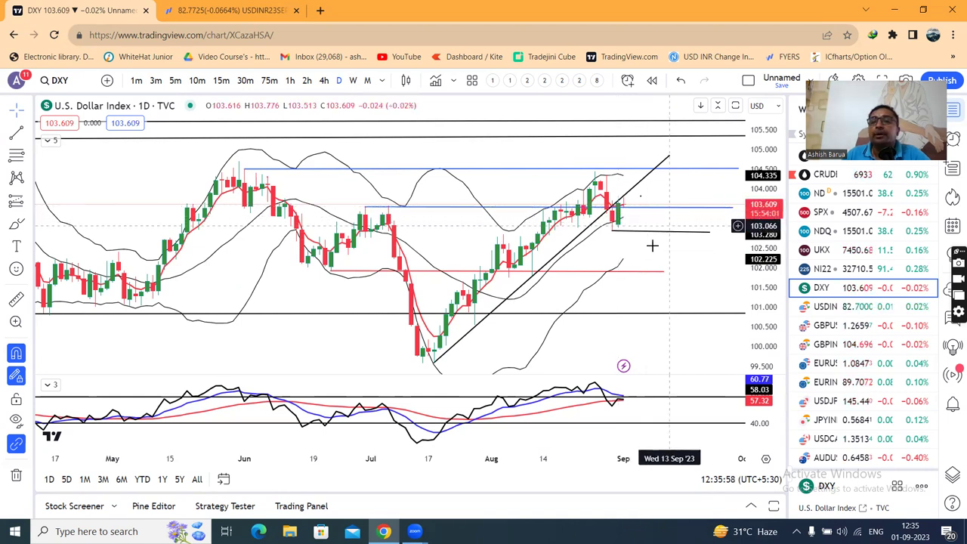
{"action": "scroll", "coordinate": [642, 257], "scroll_direction": "right", "scroll_amount": 2}
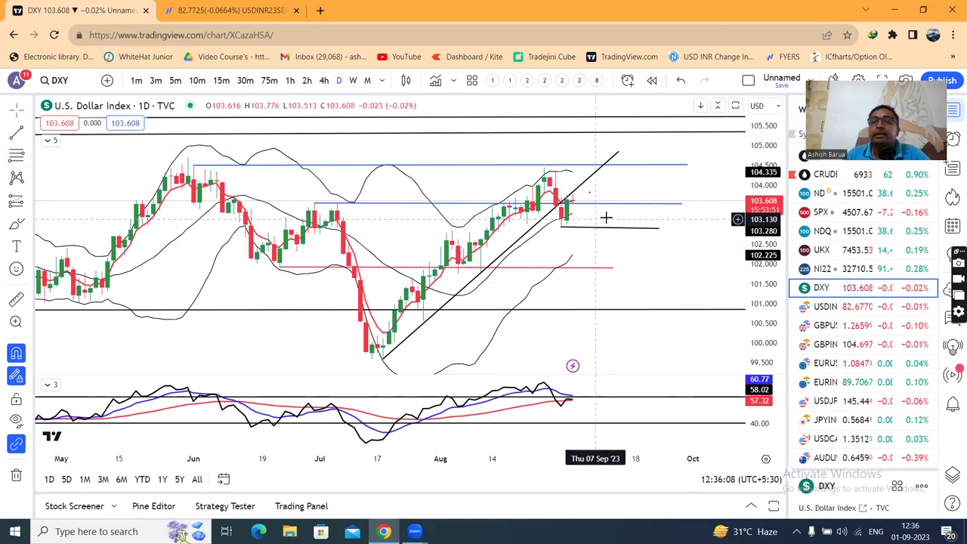
{"action": "scroll", "coordinate": [707, 258], "scroll_direction": "left", "scroll_amount": 3}
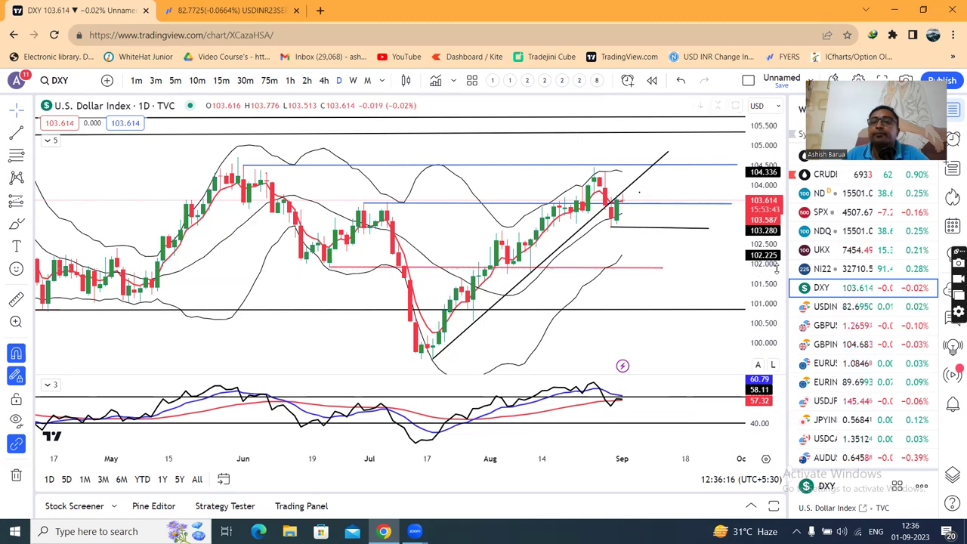
Step: Open the CNH futures chart from the watchlist and inspect recent price action around the black horizontal resistance lines
{"action": "scroll", "coordinate": [831, 395], "scroll_direction": "down", "scroll_amount": 1}
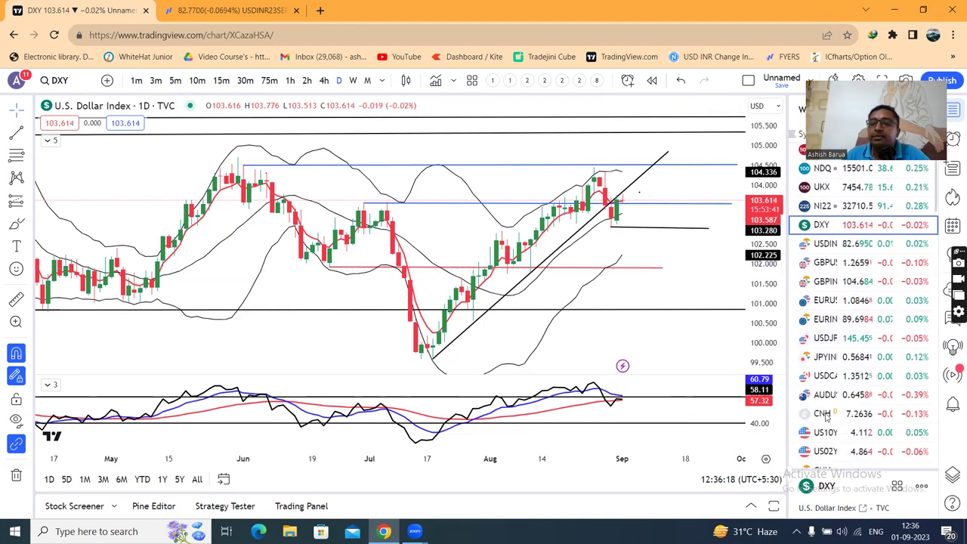
{"action": "left_click", "coordinate": [829, 414]}
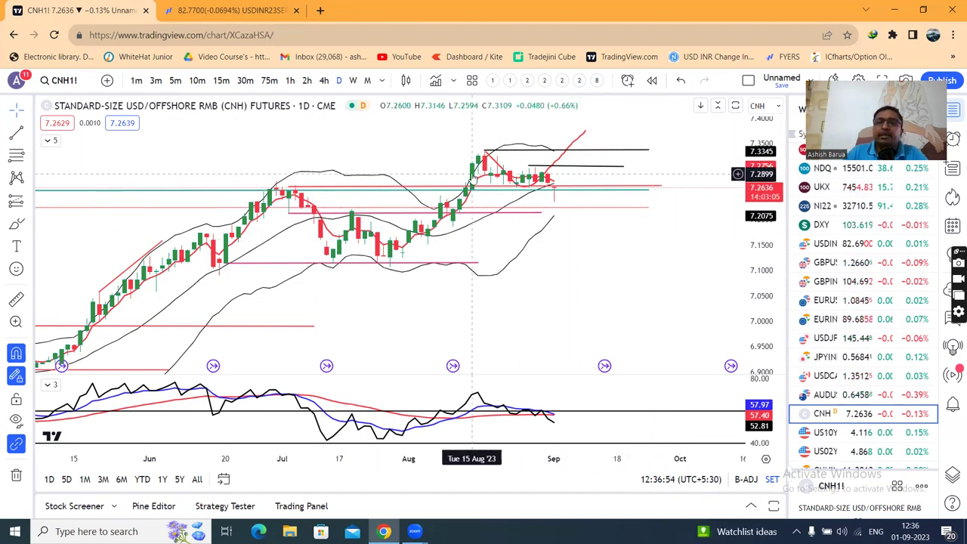
{"action": "left_click", "coordinate": [587, 167]}
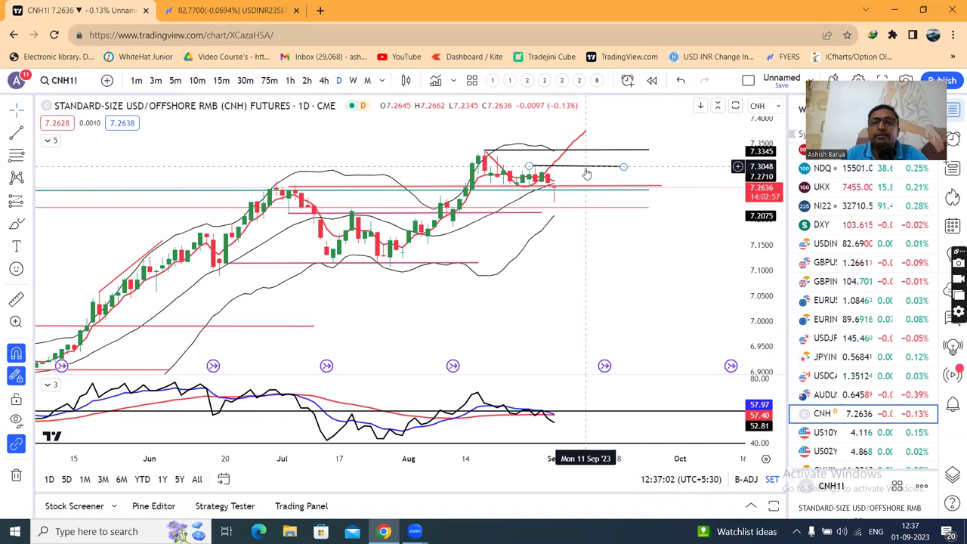
{"action": "left_click", "coordinate": [542, 178]}
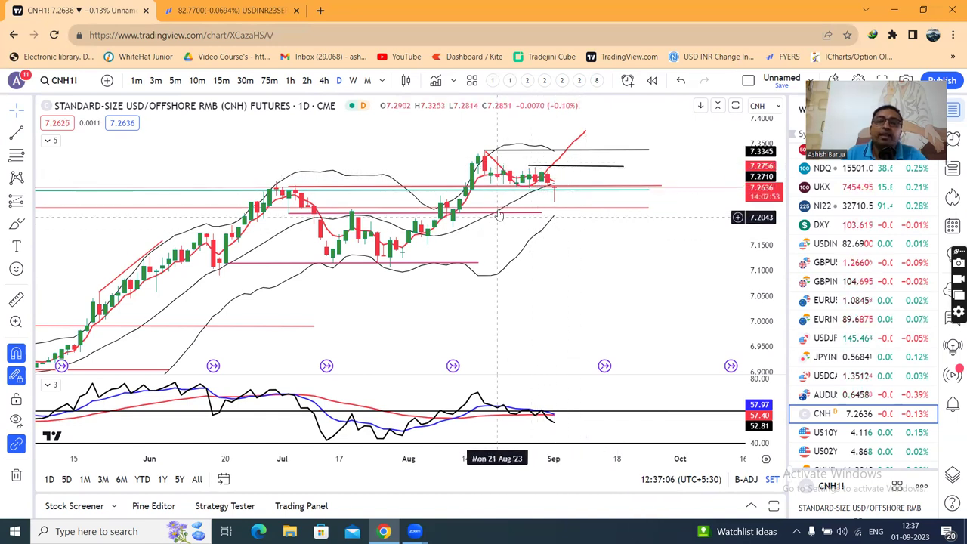
Step: Open the Brent crude chart from the watchlist and compare current price with the April and August peaks
{"action": "scroll", "coordinate": [869, 227], "scroll_direction": "up", "scroll_amount": 2}
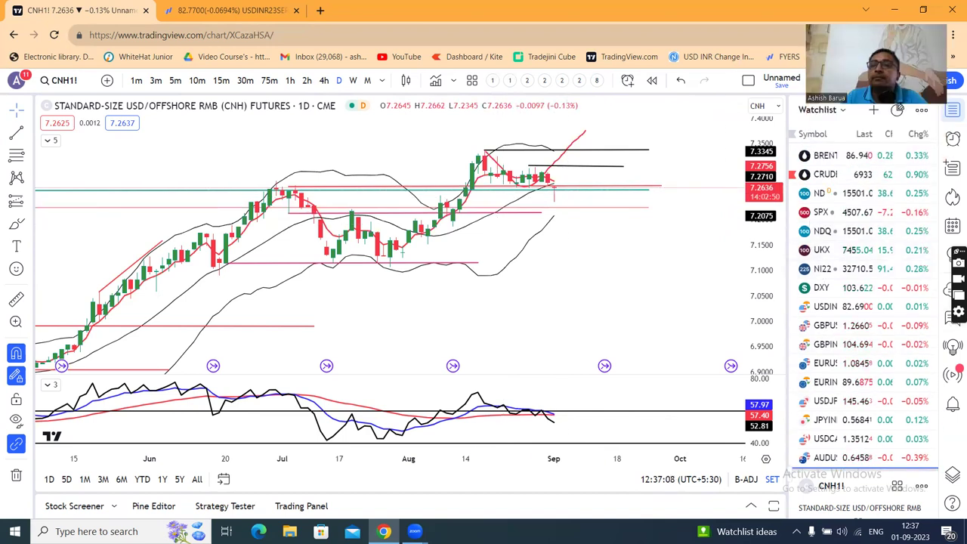
{"action": "left_click", "coordinate": [831, 156]}
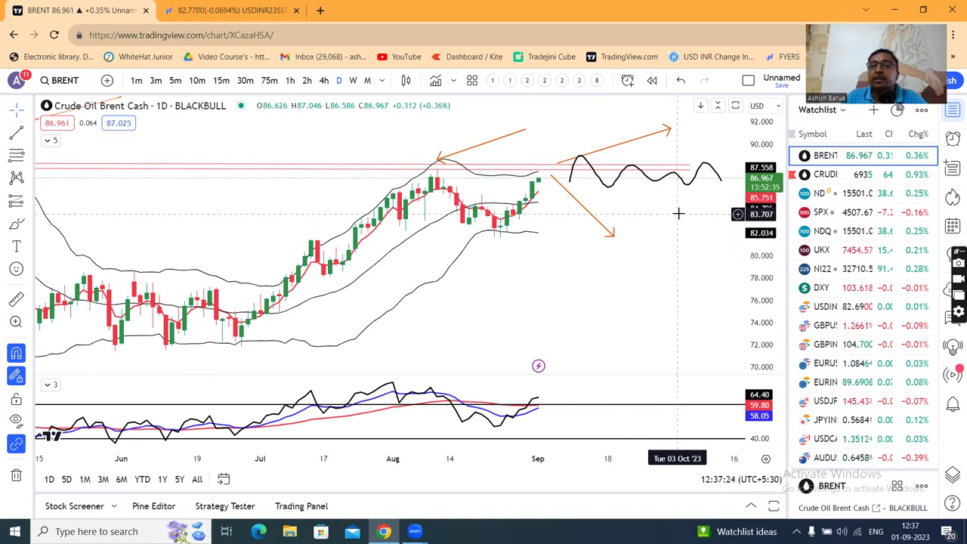
{"action": "scroll", "coordinate": [678, 219], "scroll_direction": "down", "scroll_amount": 1}
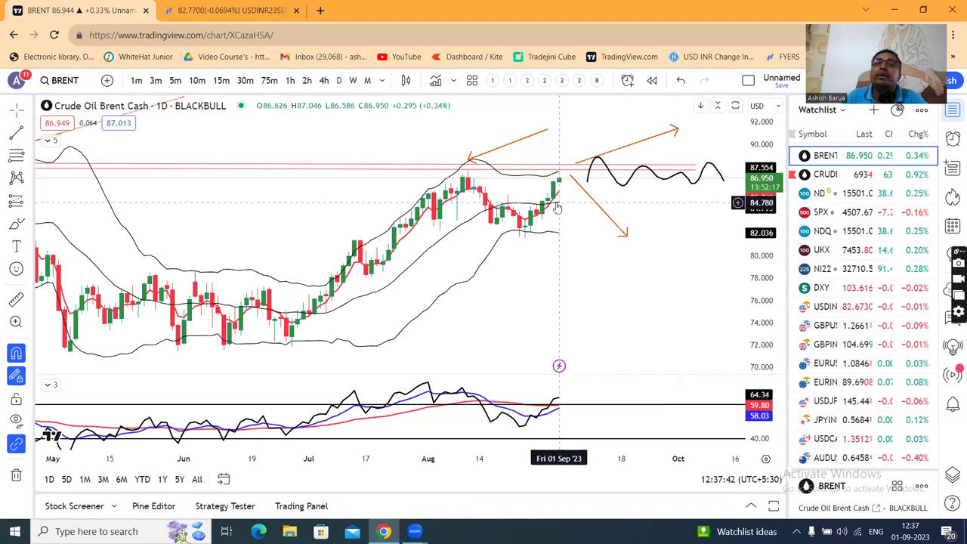
{"action": "scroll", "coordinate": [618, 276], "scroll_direction": "up", "scroll_amount": 2}
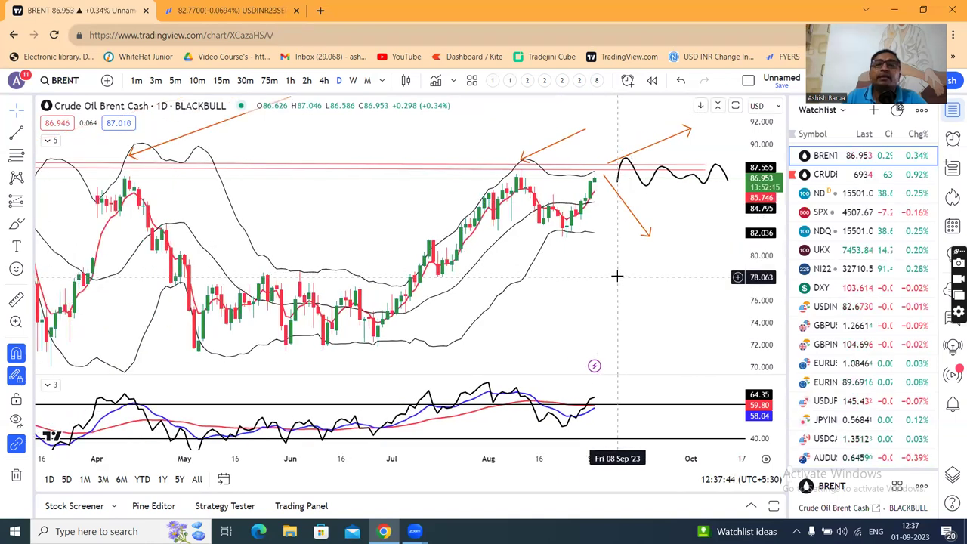
{"action": "scroll", "coordinate": [627, 197], "scroll_direction": "up", "scroll_amount": 2}
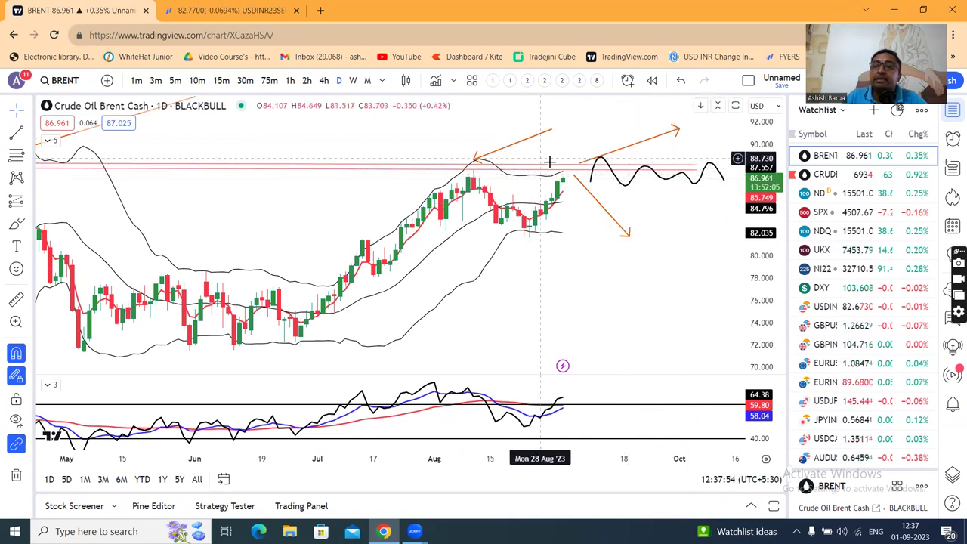
Step: Open the daily USDINR chart and examine the latest candles against the drawn support, resistance and trend lines
{"action": "left_click", "coordinate": [828, 310]}
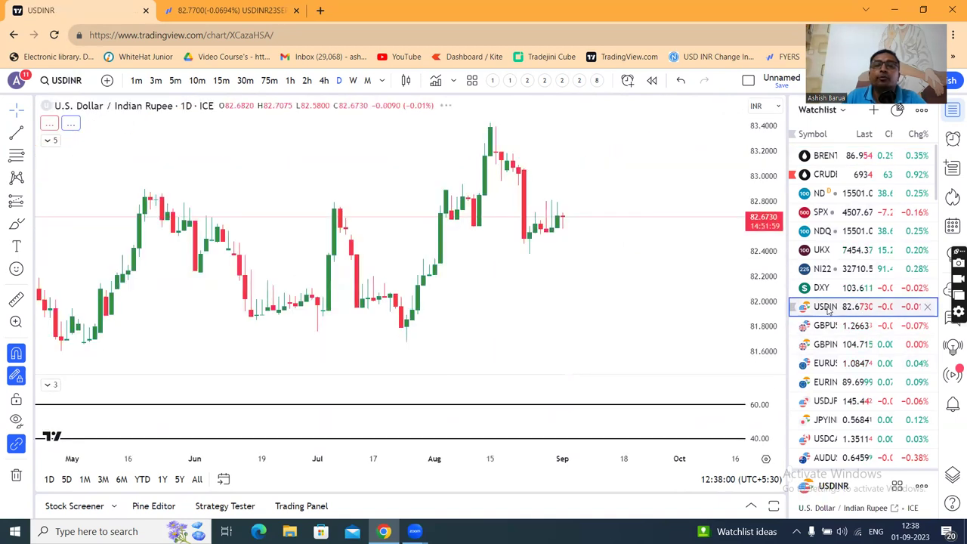
{"action": "scroll", "coordinate": [660, 190], "scroll_direction": "up", "scroll_amount": 1}
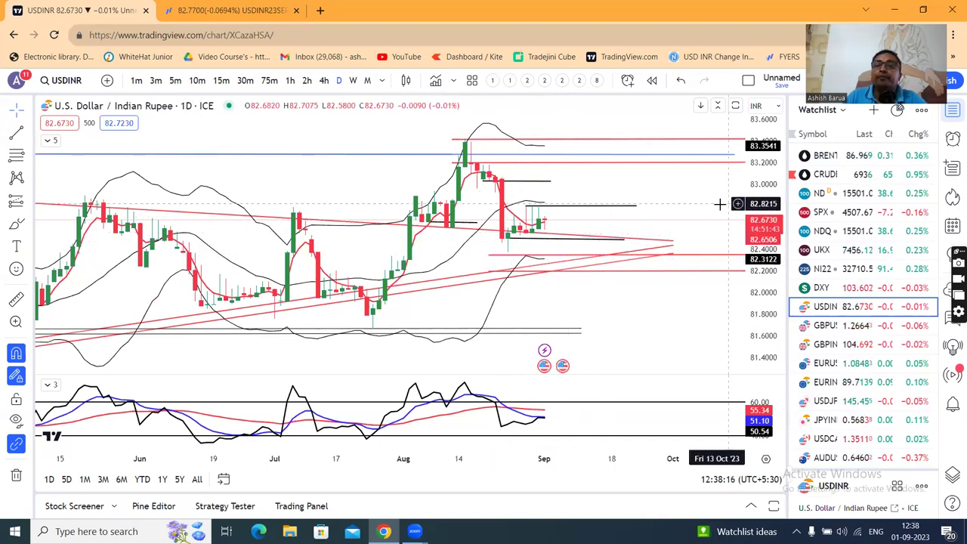
{"action": "left_click_drag", "start_coordinate": [702, 204], "coordinate": [662, 206]}
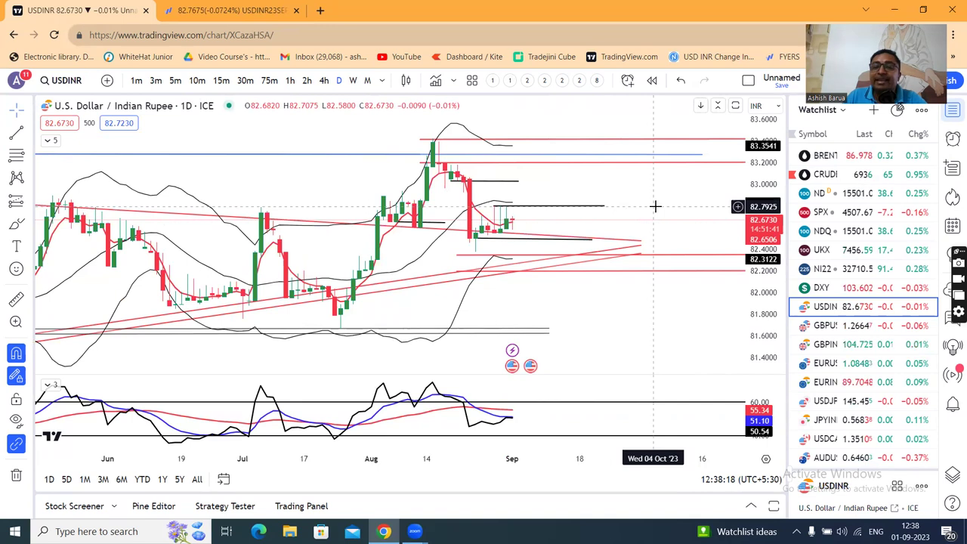
{"action": "left_click", "coordinate": [638, 256]}
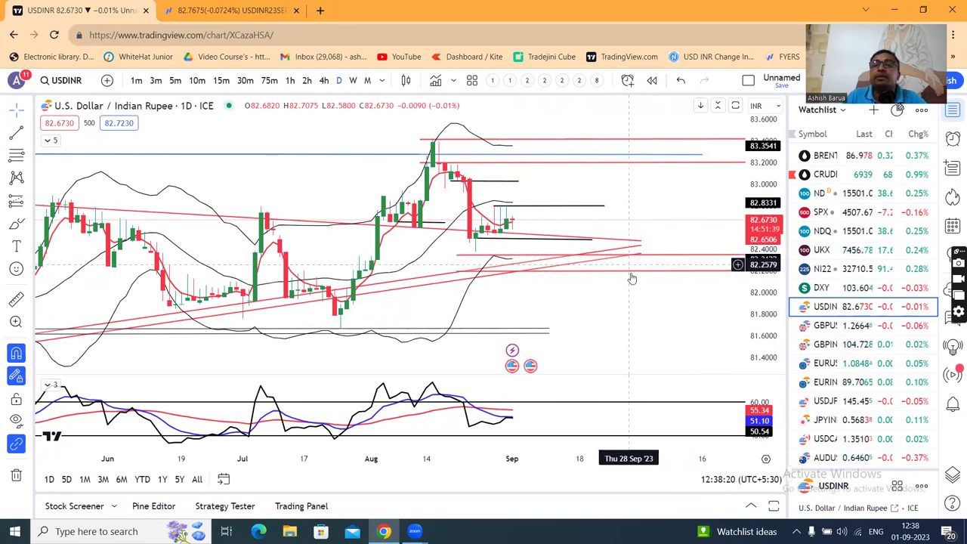
{"action": "left_click", "coordinate": [633, 279]}
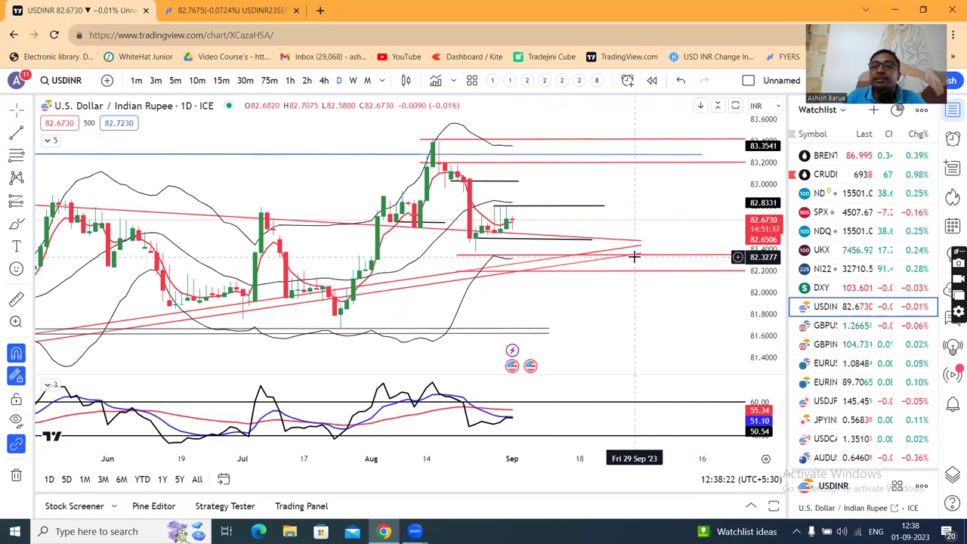
{"action": "left_click", "coordinate": [655, 163]}
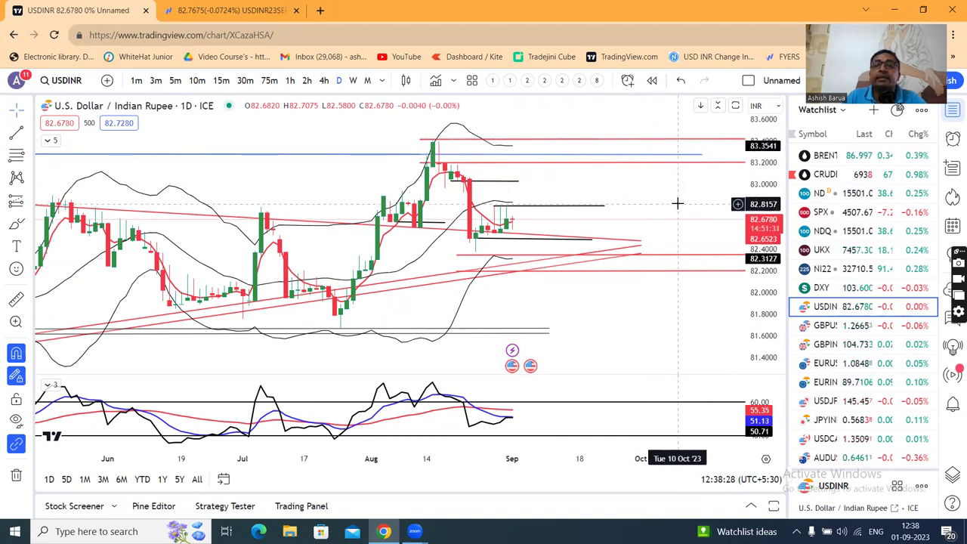
{"action": "left_click_drag", "start_coordinate": [646, 205], "coordinate": [566, 196]}
{"action": "left_click_drag", "start_coordinate": [631, 191], "coordinate": [645, 222]}
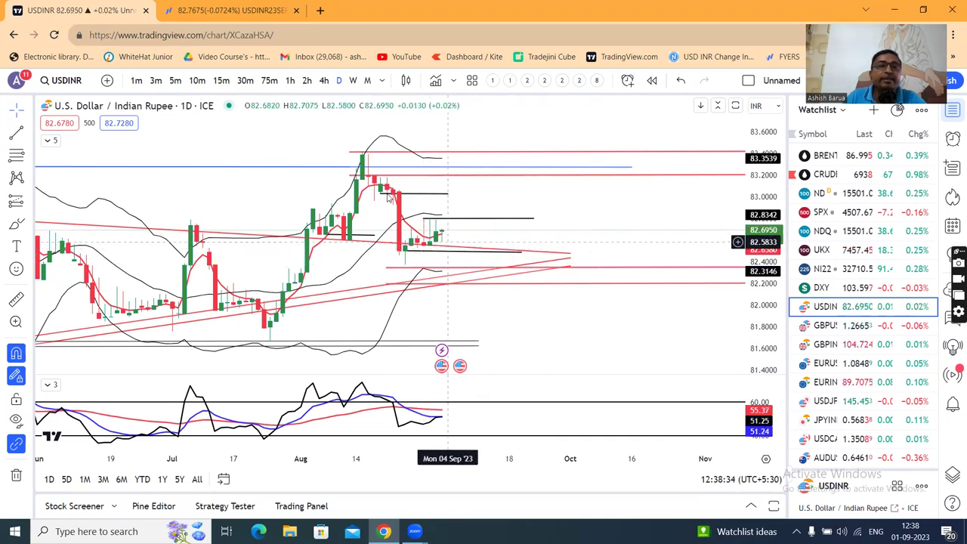
Step: Switch to the FYERS chart of USDINR September futures and widen the chart area by narrowing the watchlist
{"action": "left_click", "coordinate": [229, 10]}
{"action": "left_click_drag", "start_coordinate": [556, 182], "coordinate": [452, 187]}
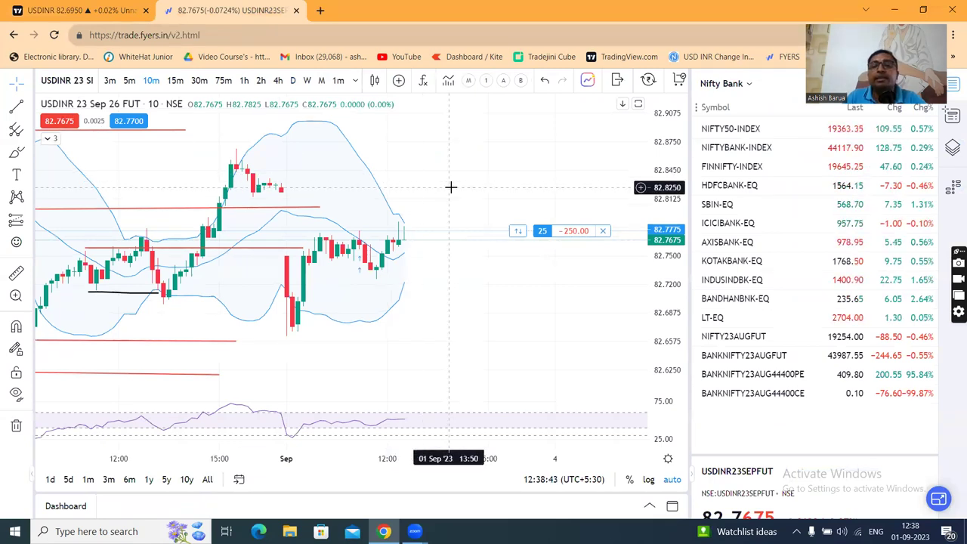
{"action": "scroll", "coordinate": [503, 314], "scroll_direction": "down", "scroll_amount": 1}
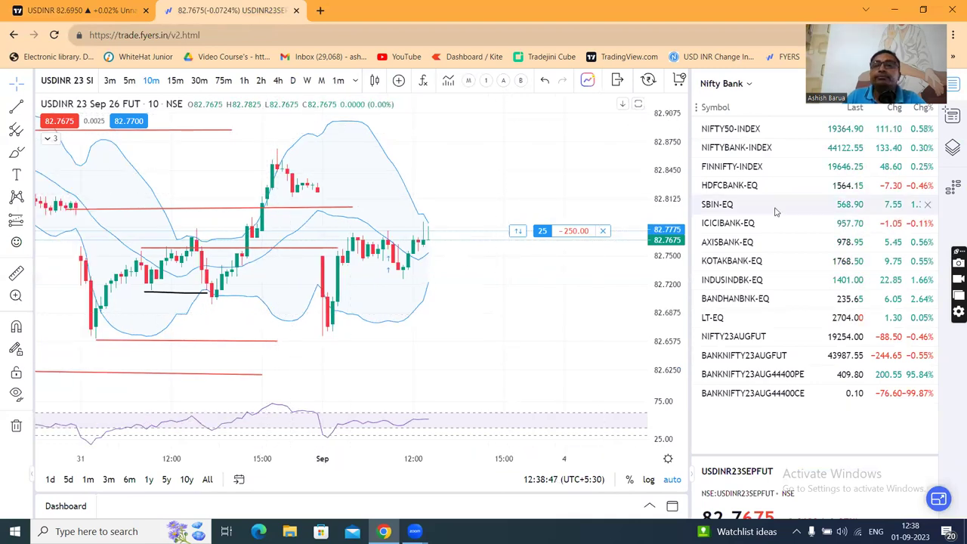
{"action": "left_click_drag", "start_coordinate": [692, 139], "coordinate": [812, 139]}
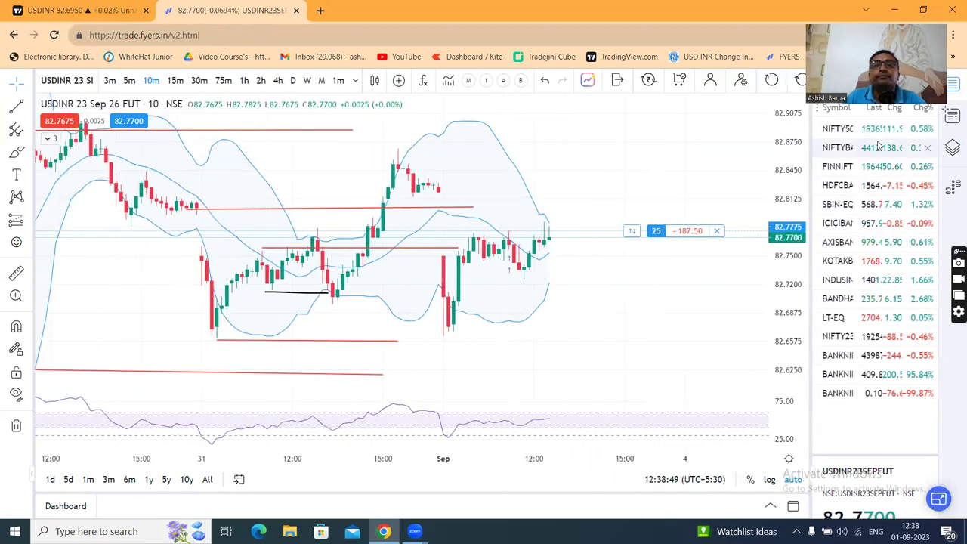
Step: Change the USDINR futures chart to the 30-minute timeframe and bring the latest candles into view
{"action": "left_click", "coordinate": [245, 81]}
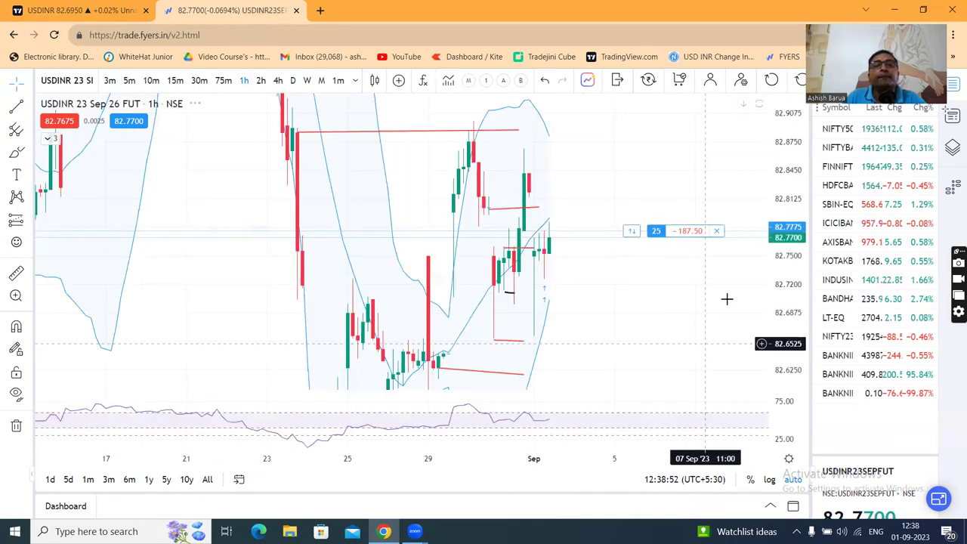
{"action": "left_click", "coordinate": [200, 81]}
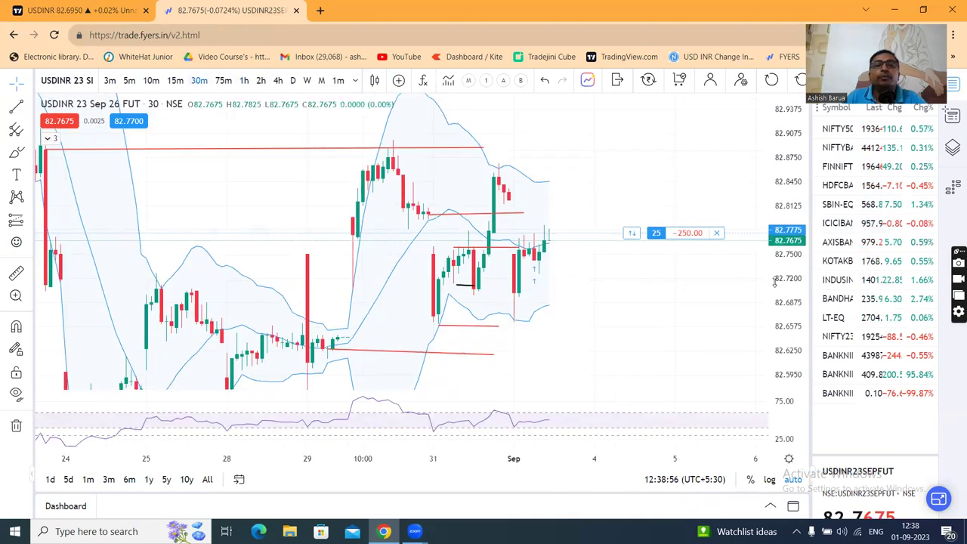
{"action": "scroll", "coordinate": [639, 331], "scroll_direction": "up", "scroll_amount": 2}
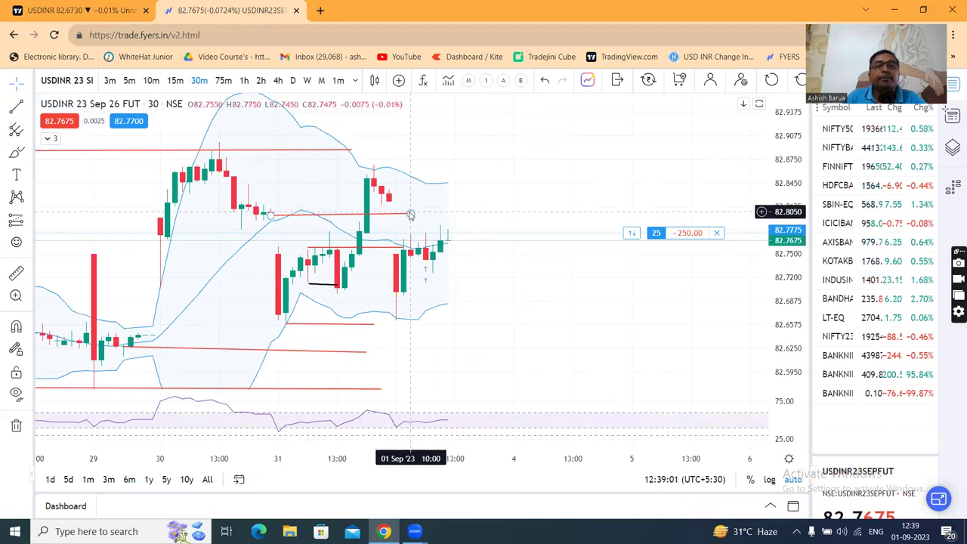
Step: Extend the red resistance line near 82.80 forward to 04 Sep 09:30, ending at about 82.8025
{"action": "left_click_drag", "start_coordinate": [409, 214], "coordinate": [518, 212]}
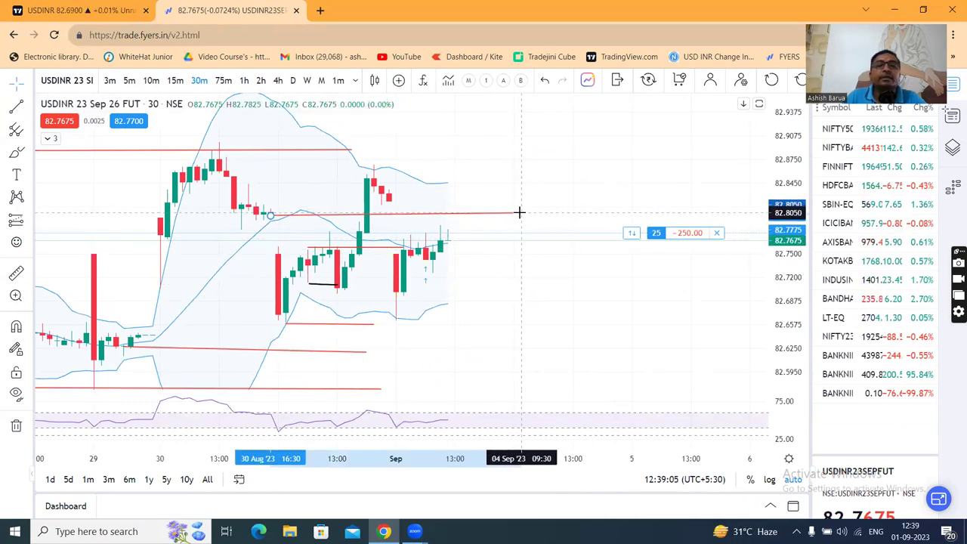
{"action": "left_click_drag", "start_coordinate": [521, 214], "coordinate": [521, 215]}
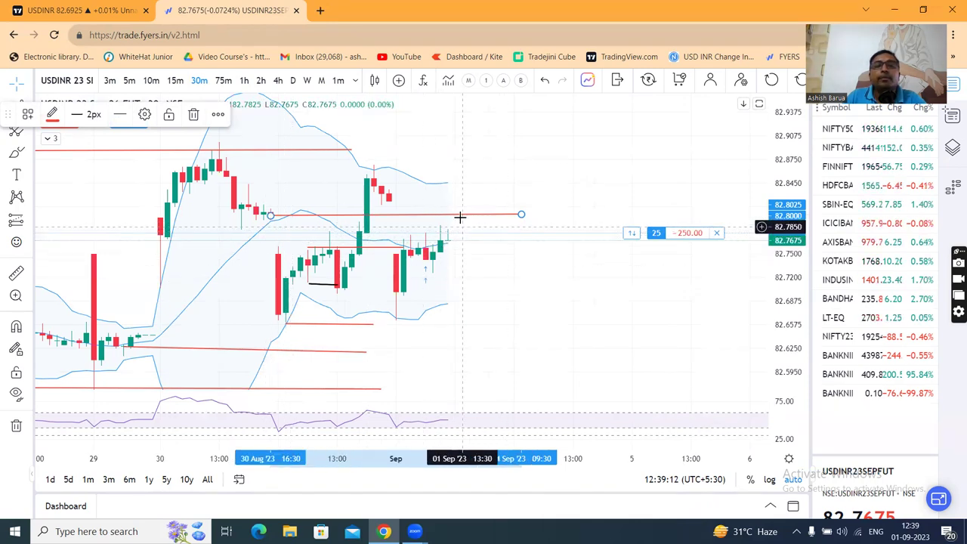
{"action": "scroll", "coordinate": [482, 412], "scroll_direction": "down", "scroll_amount": 1}
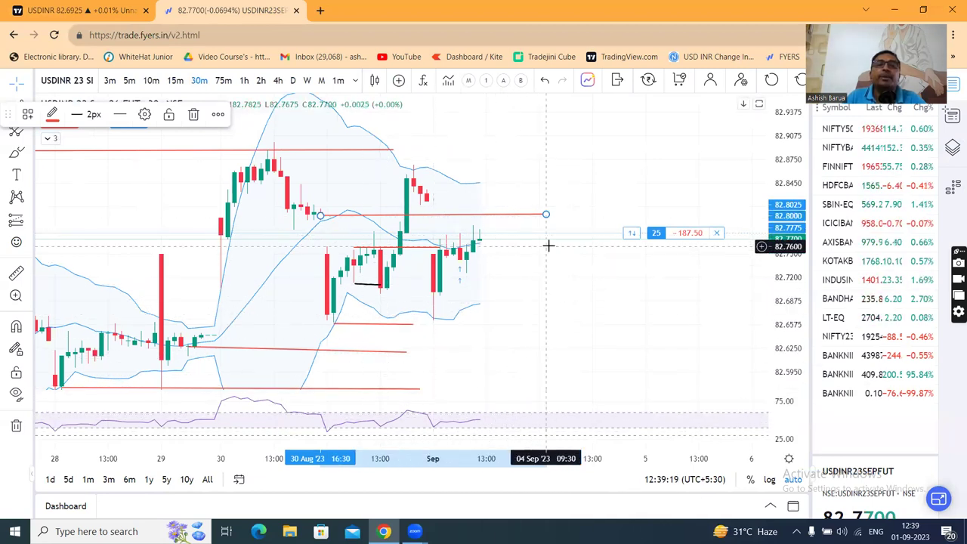
{"action": "left_click", "coordinate": [554, 282]}
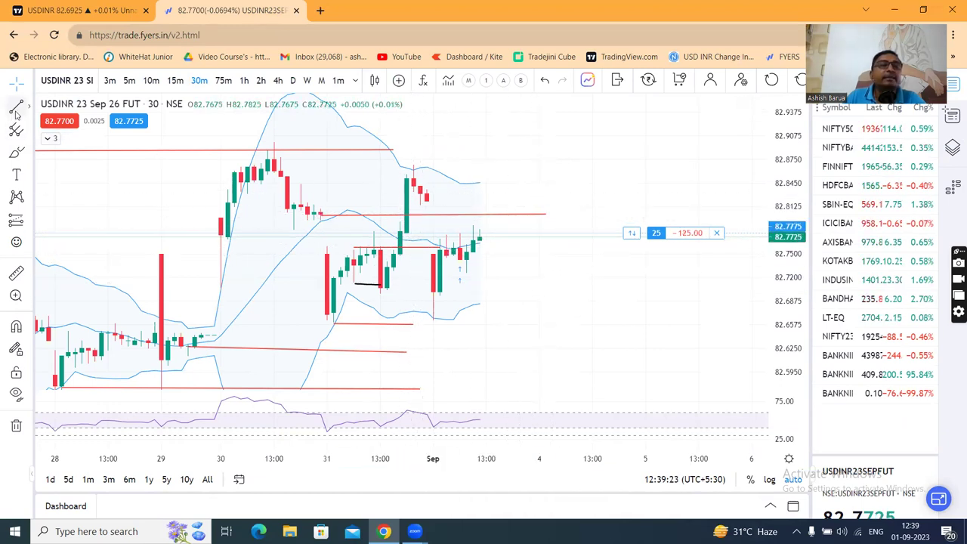
Step: Draw trend lines from the 31 Aug 15:30 high at about 82.865 and from 01 Sep 09:30 at 82.6925, both extending into early September
{"action": "left_click", "coordinate": [413, 165]}
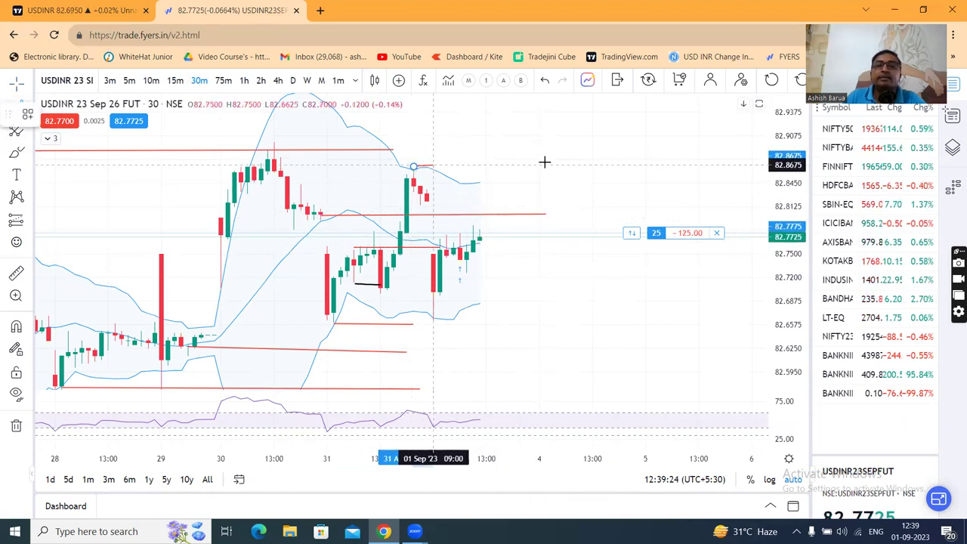
{"action": "left_click", "coordinate": [632, 165]}
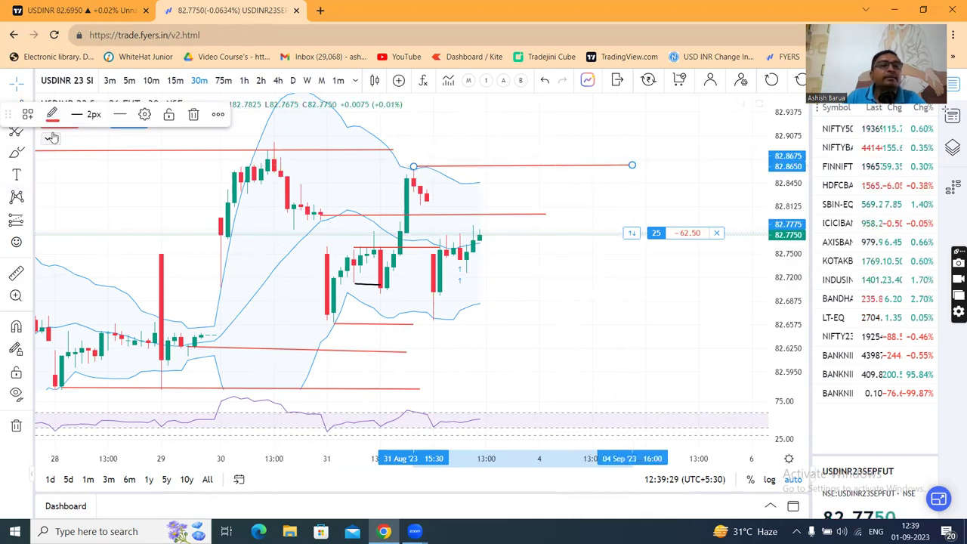
{"action": "left_click", "coordinate": [95, 224]}
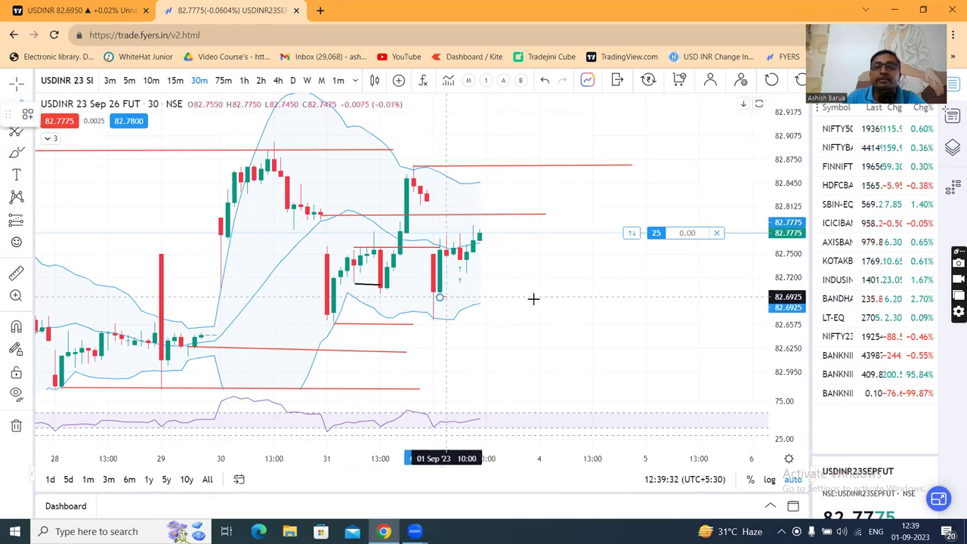
{"action": "left_click", "coordinate": [651, 297]}
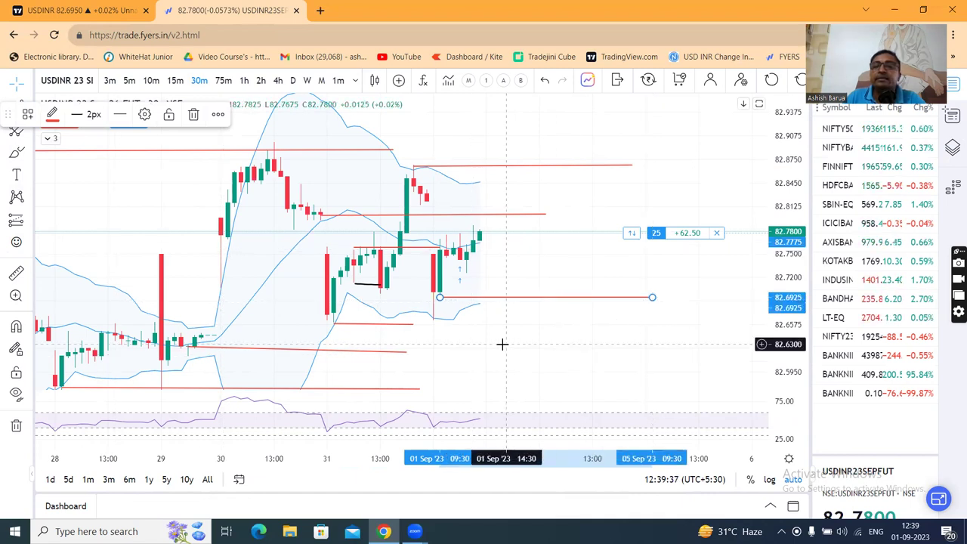
Step: Extend a red support line from the 31 Aug 09:30 low at about 82.6575 forward to 05 Sep 10:30
{"action": "left_click", "coordinate": [333, 322]}
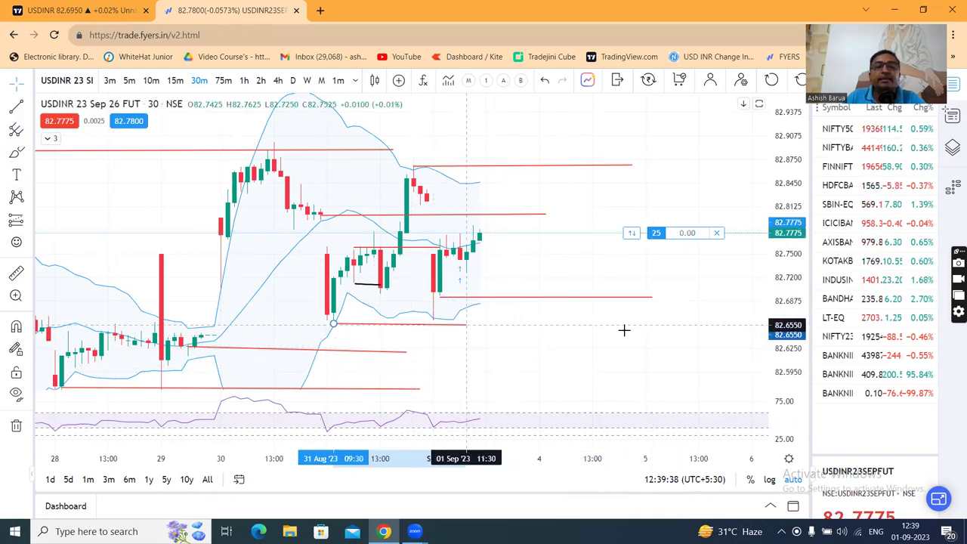
{"action": "left_click", "coordinate": [665, 323]}
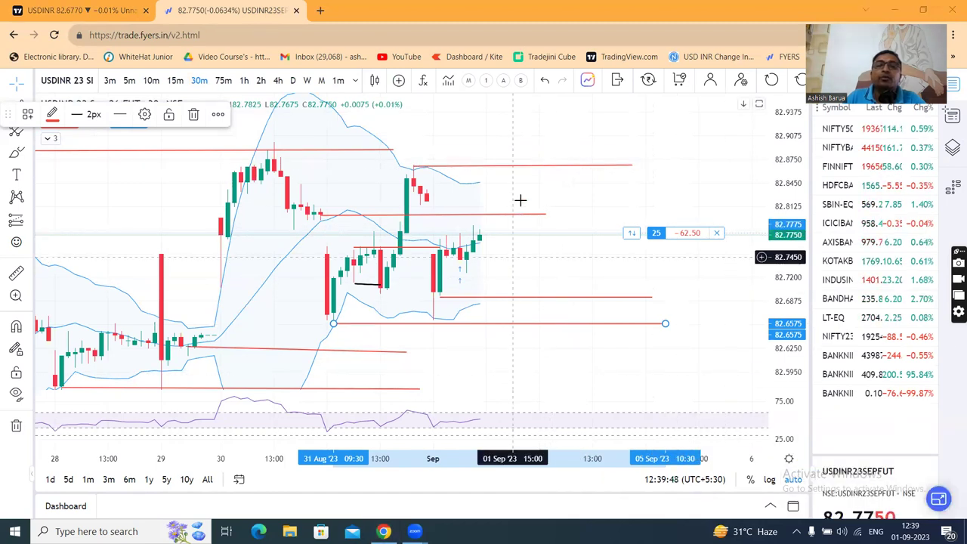
{"action": "left_click", "coordinate": [653, 177]}
Step: Change the USDINR futures chart to the 15-minute timeframe and compress its price scale to show a wider price range
{"action": "scroll", "coordinate": [650, 179], "scroll_direction": "down", "scroll_amount": 3}
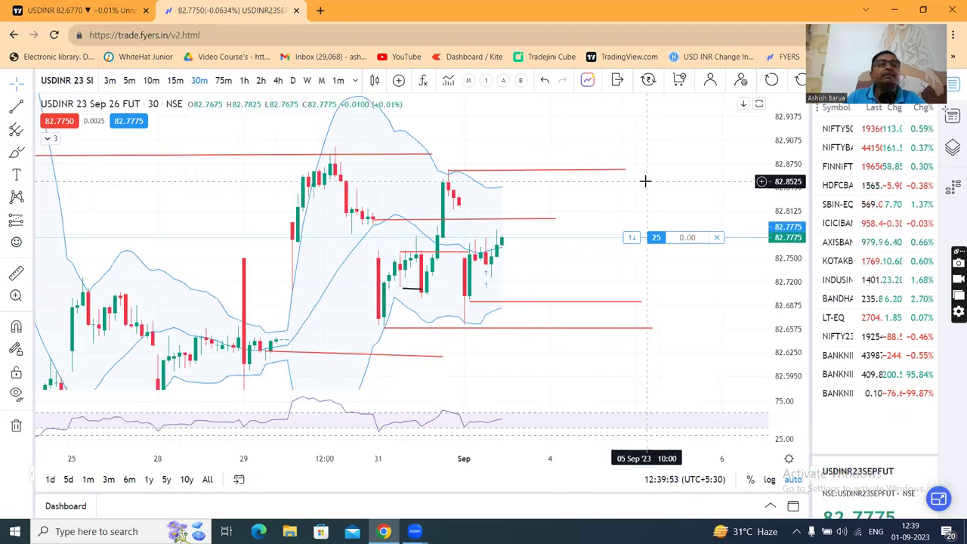
{"action": "left_click", "coordinate": [175, 80]}
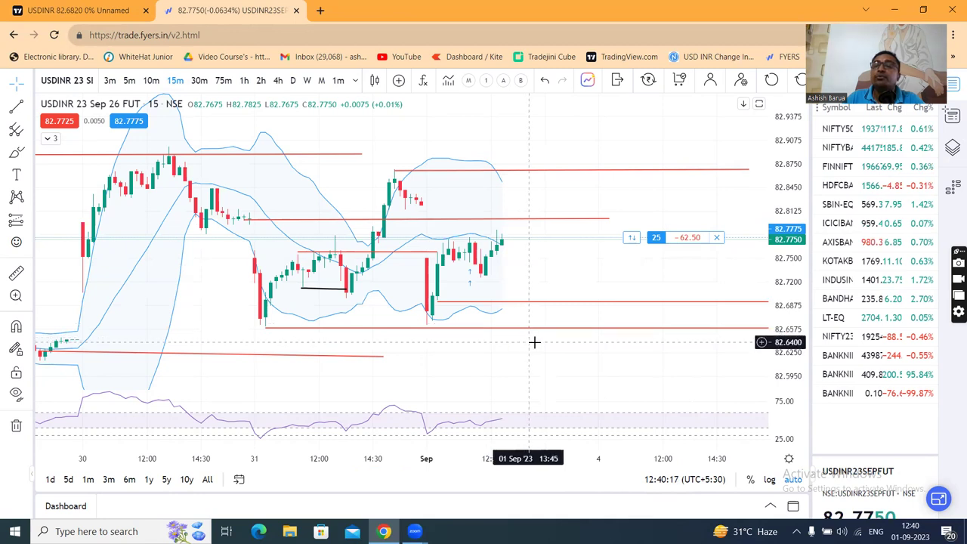
{"action": "left_click_drag", "start_coordinate": [794, 230], "coordinate": [795, 257]}
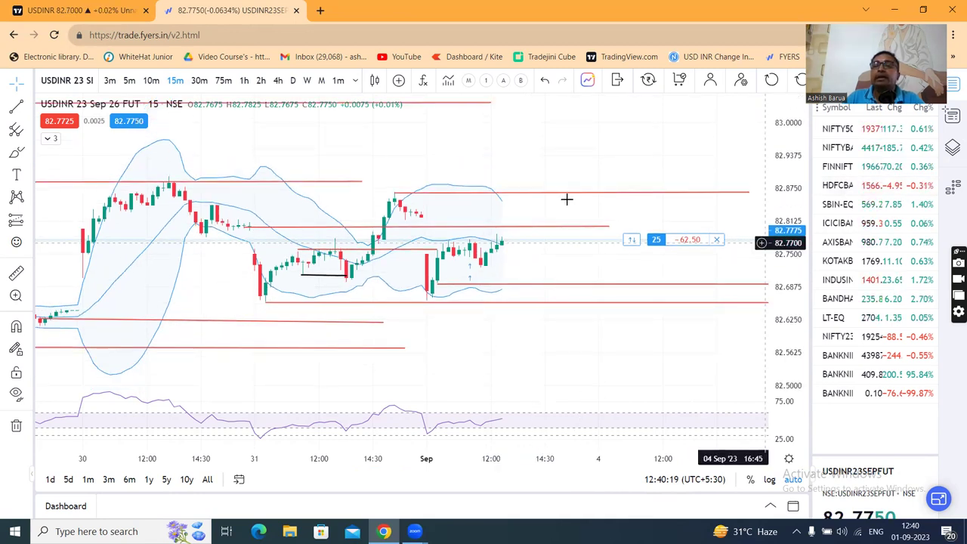
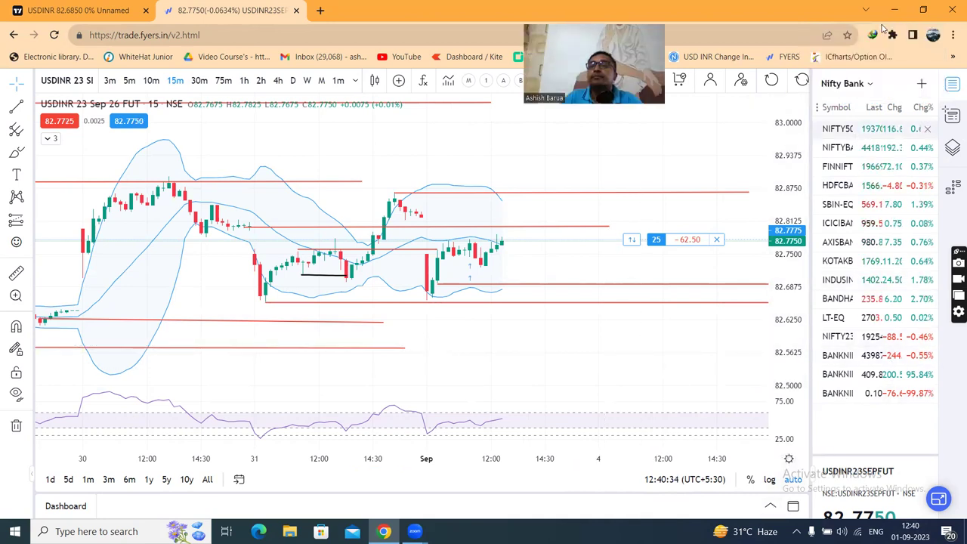
Step: Switch the watchlist from Nifty Bank to the currency near futures list and widen it so the full option symbols are readable
{"action": "left_click", "coordinate": [850, 83]}
{"action": "left_click", "coordinate": [864, 211]}
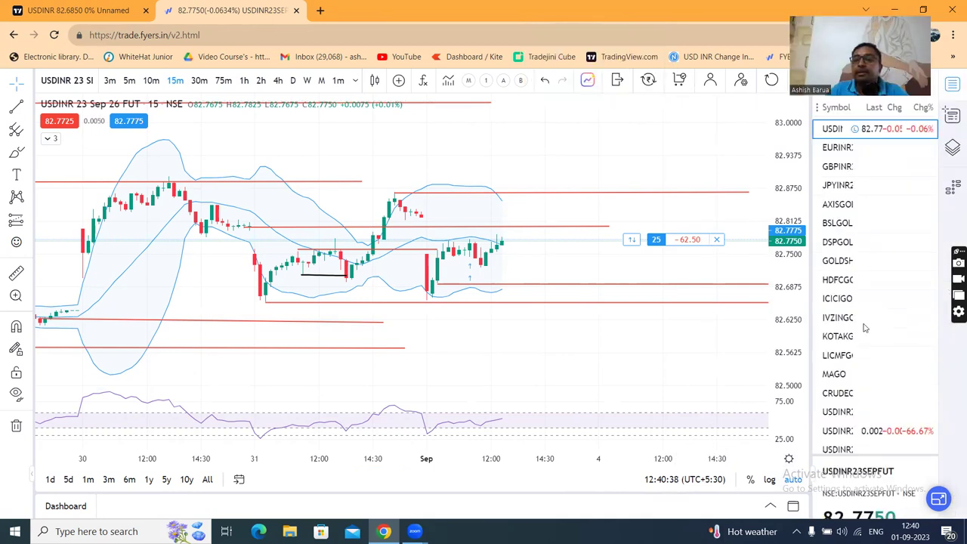
{"action": "scroll", "coordinate": [865, 326], "scroll_direction": "down", "scroll_amount": 3}
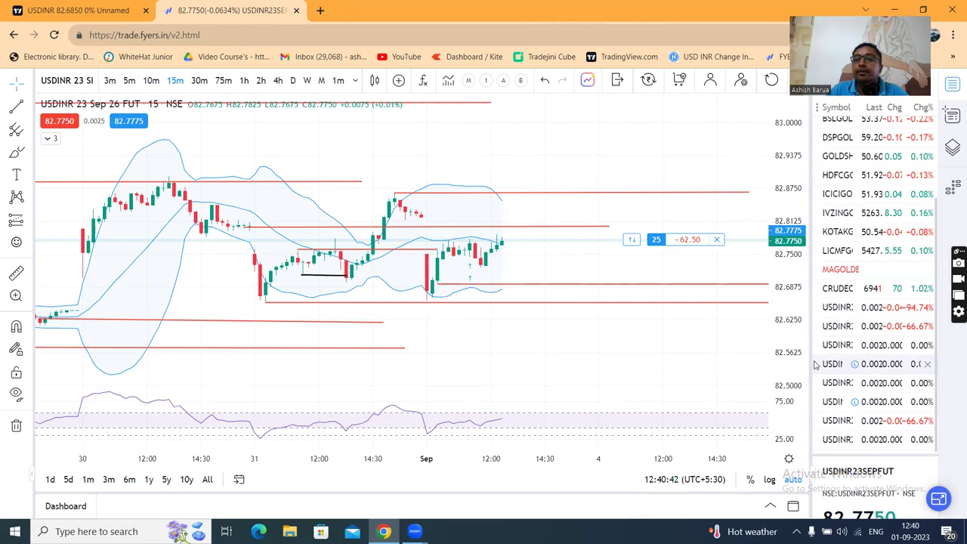
{"action": "left_click_drag", "start_coordinate": [812, 365], "coordinate": [707, 370]}
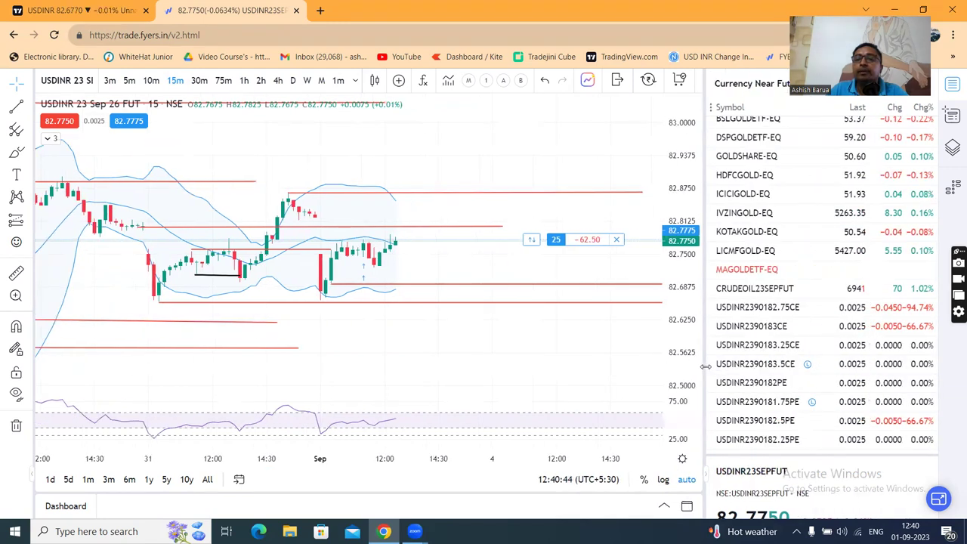
Step: Chart the USDINR2390183CE option and bring its earlier candles into view with a compressed price scale
{"action": "left_click", "coordinate": [805, 330]}
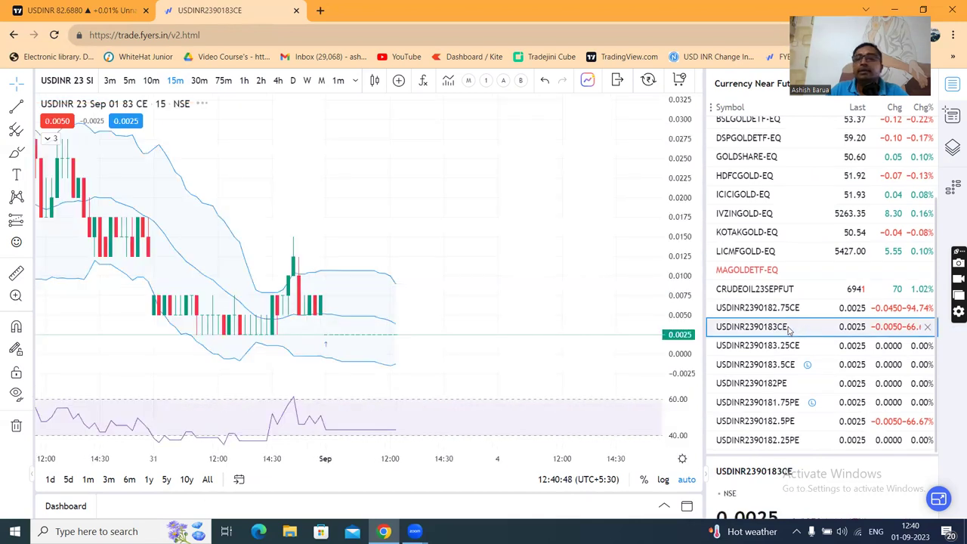
{"action": "left_click_drag", "start_coordinate": [410, 235], "coordinate": [542, 240]}
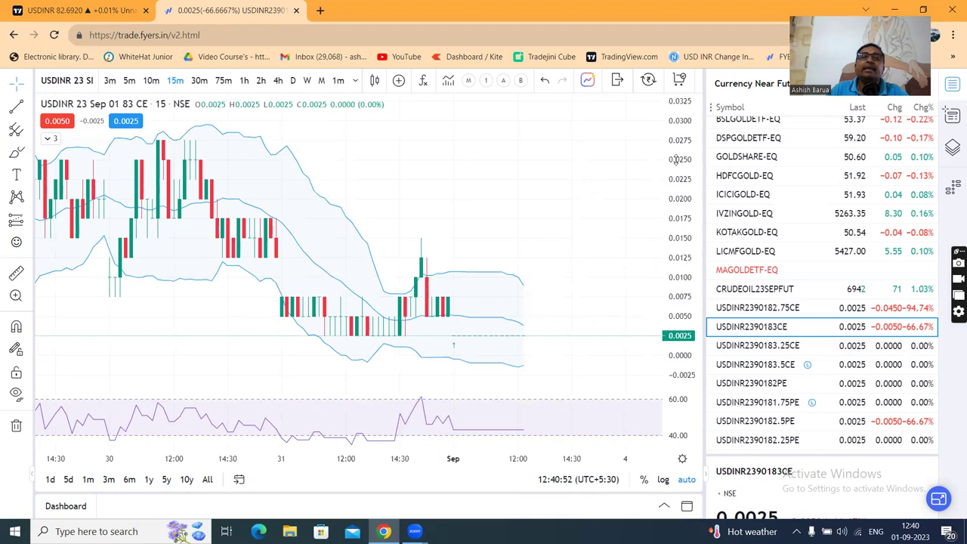
{"action": "left_click_drag", "start_coordinate": [676, 159], "coordinate": [676, 180]}
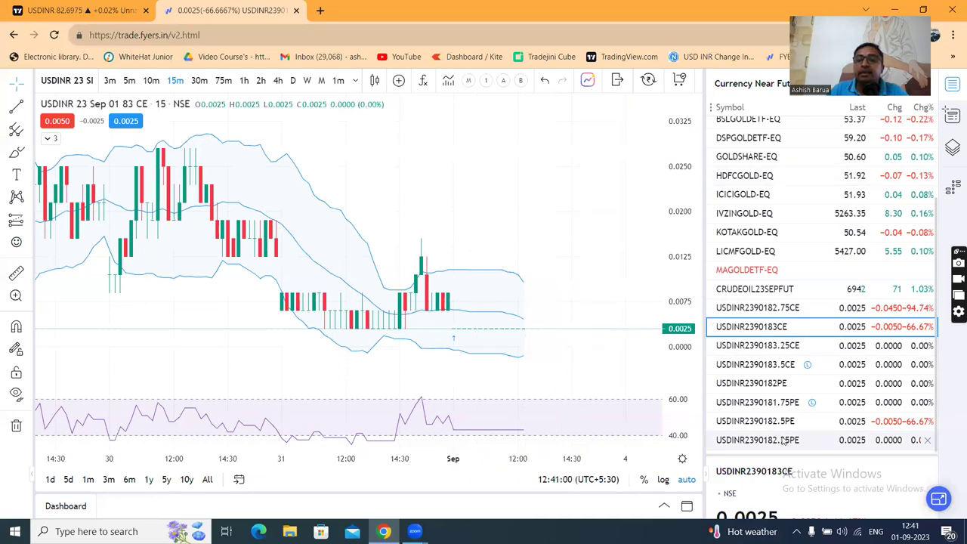
Step: Chart the USDINR2390182.5PE option and review the open positions in the account dashboard
{"action": "left_click", "coordinate": [755, 421]}
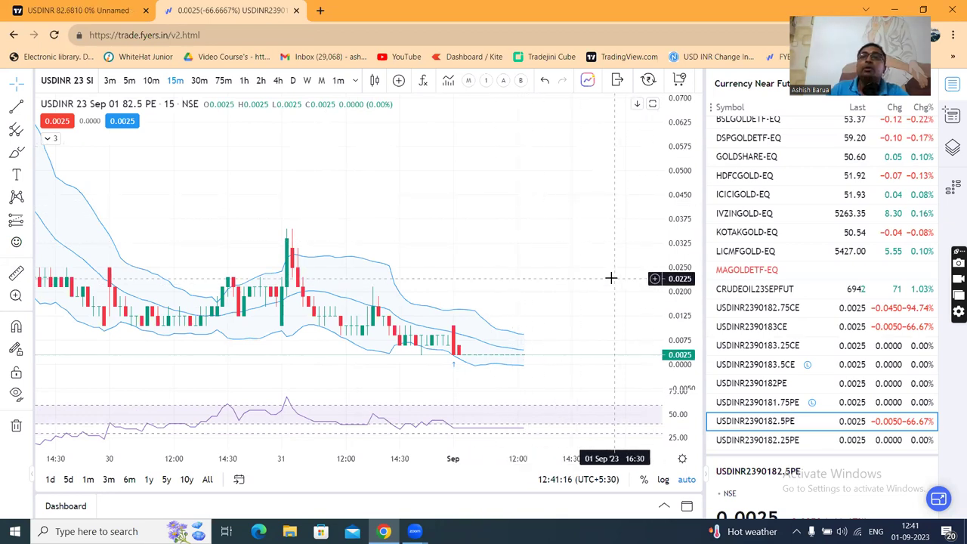
{"action": "left_click", "coordinate": [664, 507]}
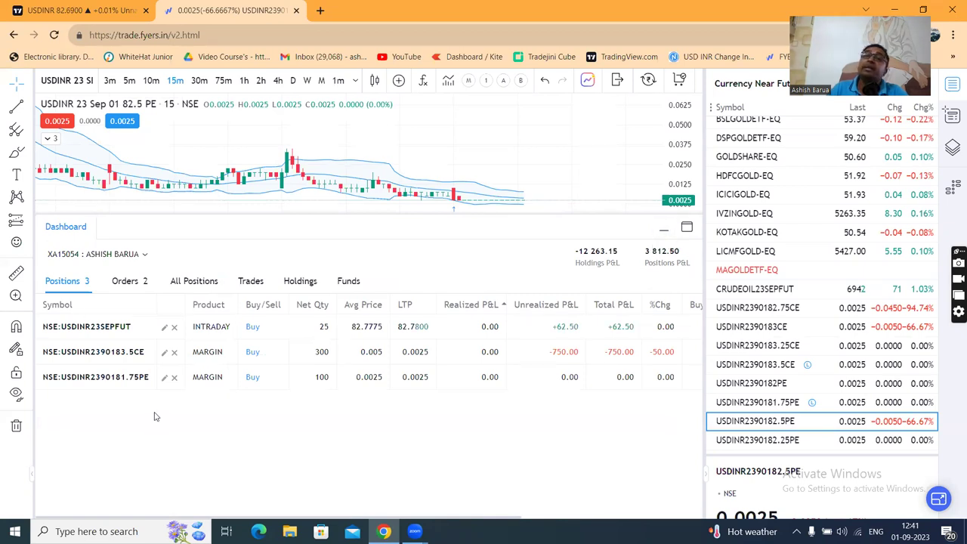
{"action": "left_click", "coordinate": [665, 230]}
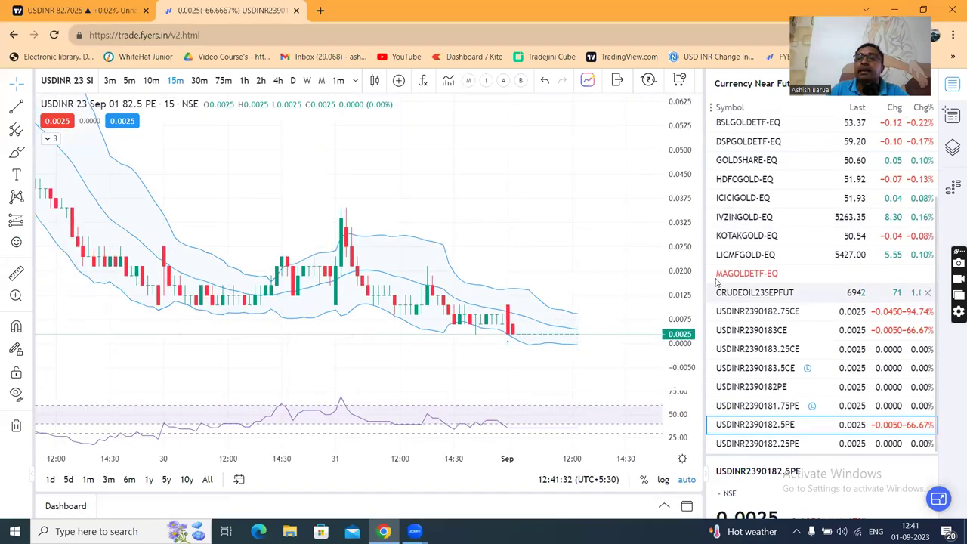
Step: Return to the USDINR23SEPFUT chart and examine the latest 15-minute candles against the support and resistance lines
{"action": "scroll", "coordinate": [722, 283], "scroll_direction": "up", "scroll_amount": 3}
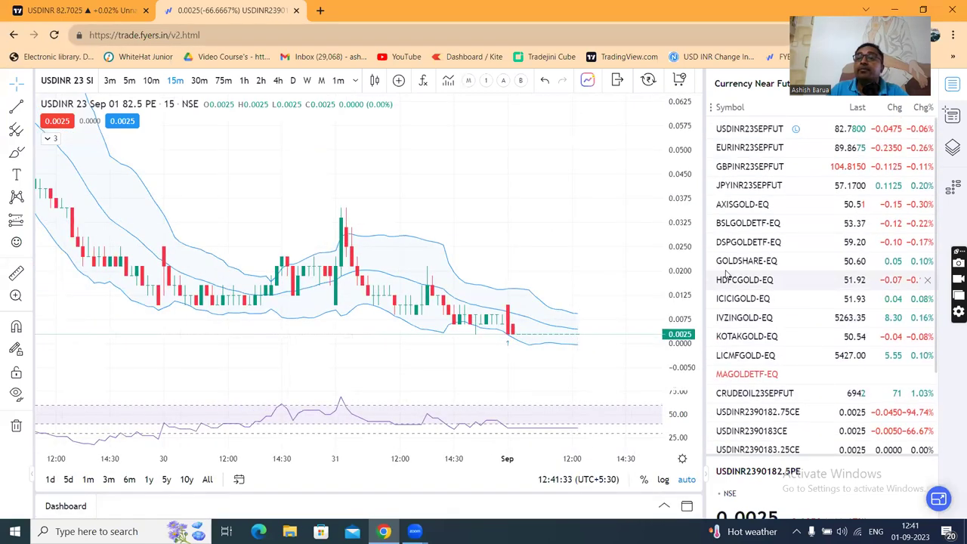
{"action": "left_click", "coordinate": [767, 131]}
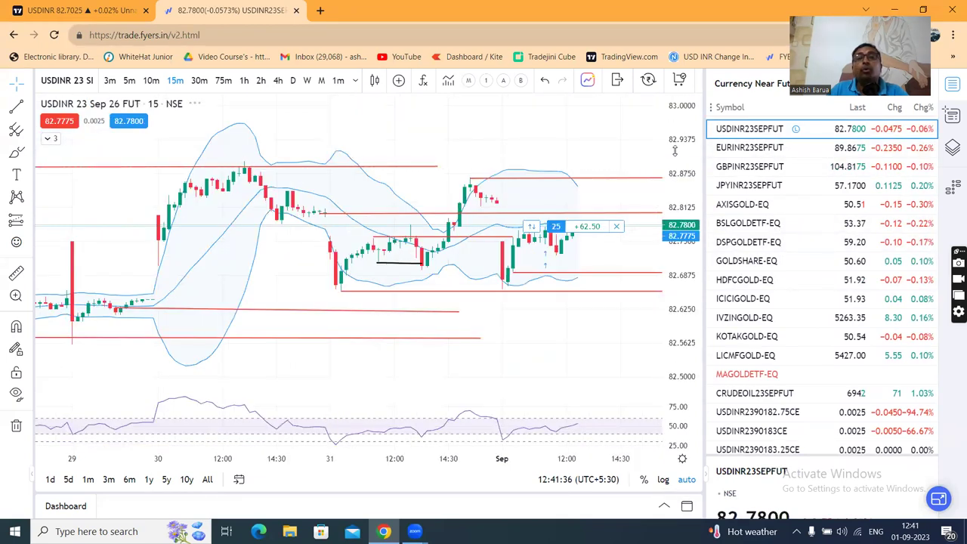
{"action": "scroll", "coordinate": [586, 146], "scroll_direction": "up", "scroll_amount": 2}
{"action": "left_click_drag", "start_coordinate": [587, 146], "coordinate": [511, 156]}
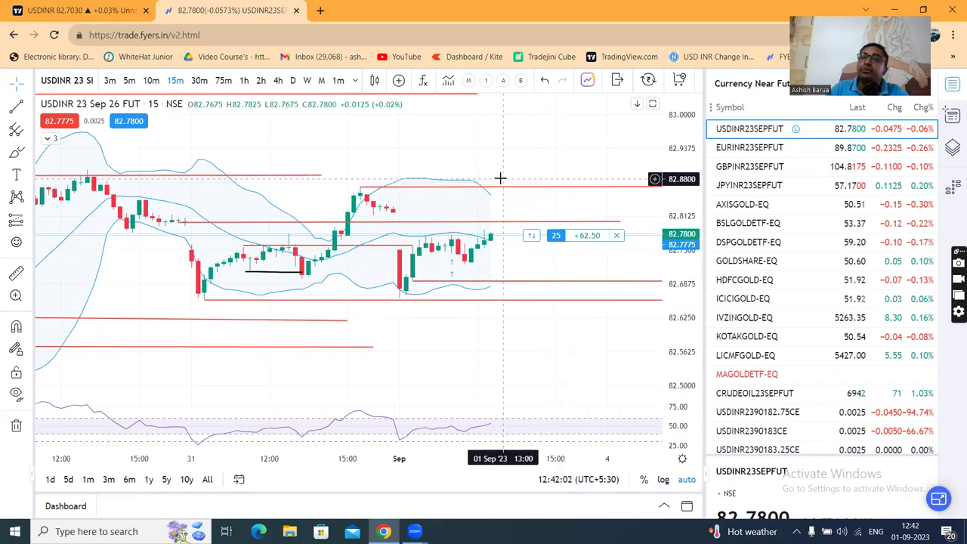
{"action": "scroll", "coordinate": [543, 171], "scroll_direction": "up", "scroll_amount": 1}
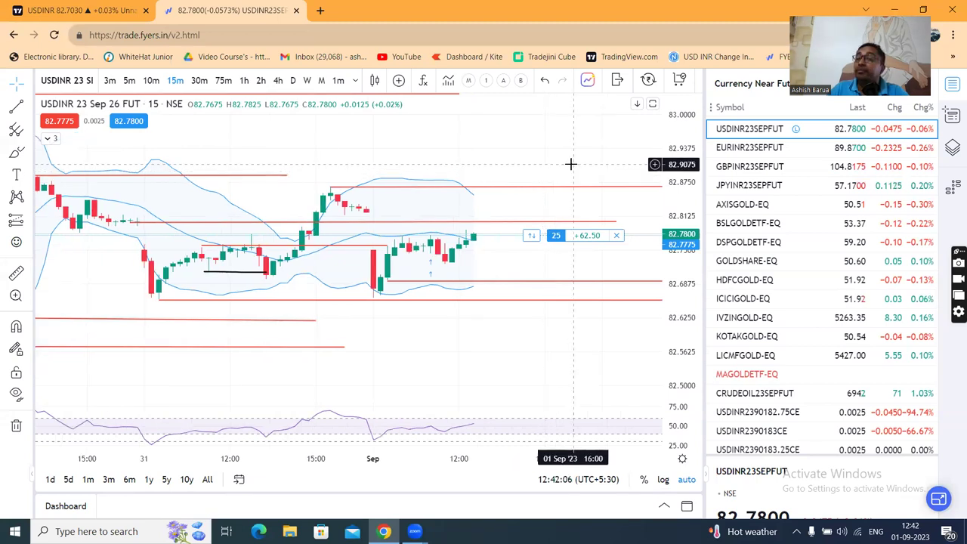
{"action": "scroll", "coordinate": [570, 163], "scroll_direction": "down", "scroll_amount": 1}
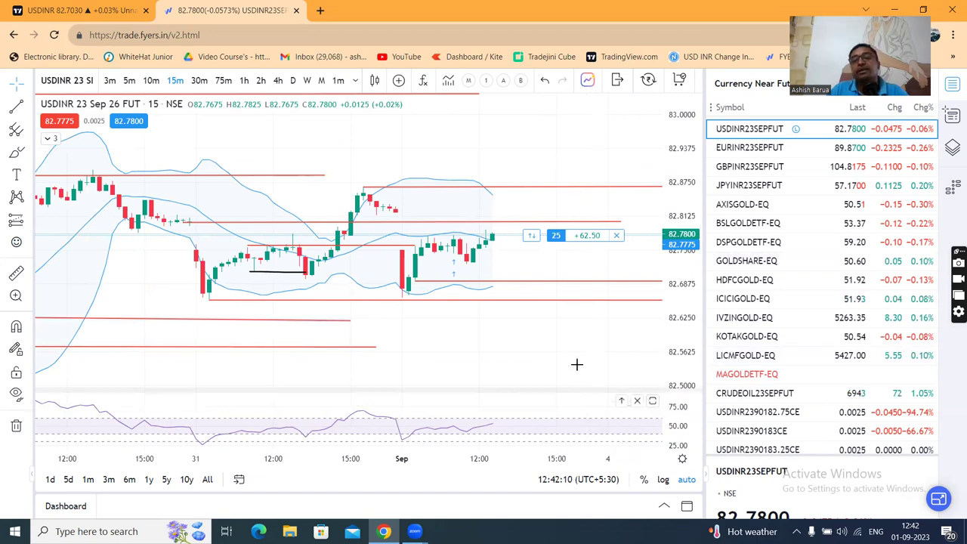
{"action": "scroll", "coordinate": [567, 363], "scroll_direction": "down", "scroll_amount": 1}
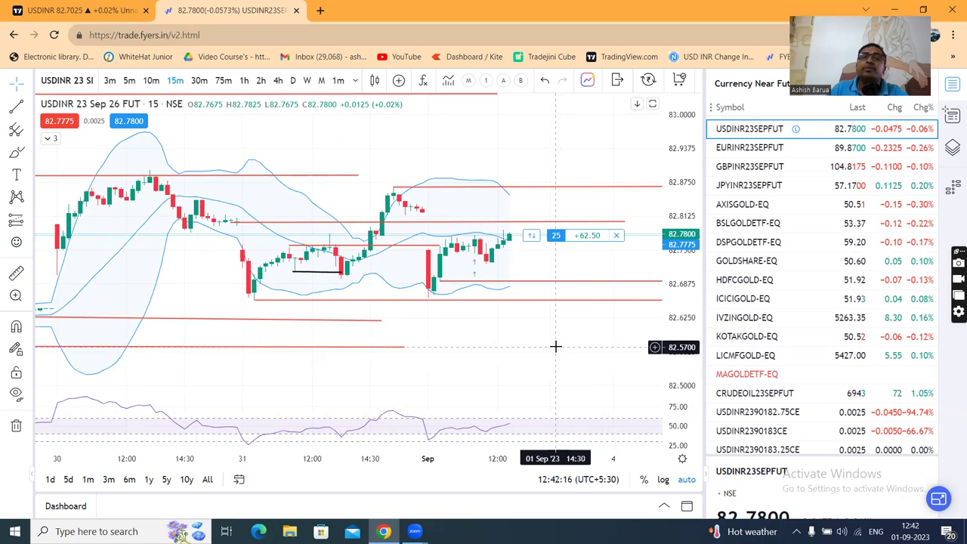
Step: Change the USDINR futures chart to the daily timeframe and examine price action from June to September between the black horizontal levels
{"action": "left_click", "coordinate": [292, 80]}
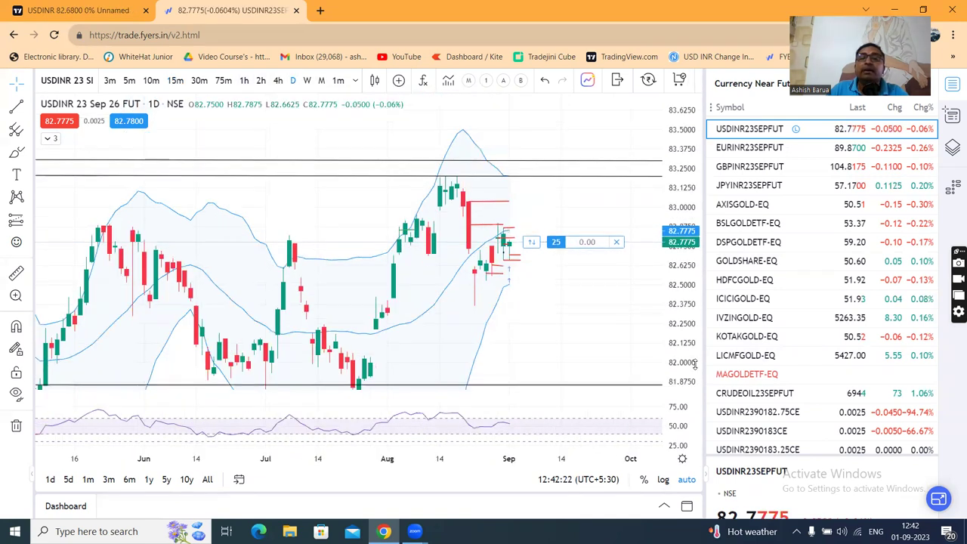
{"action": "scroll", "coordinate": [563, 319], "scroll_direction": "up", "scroll_amount": 2}
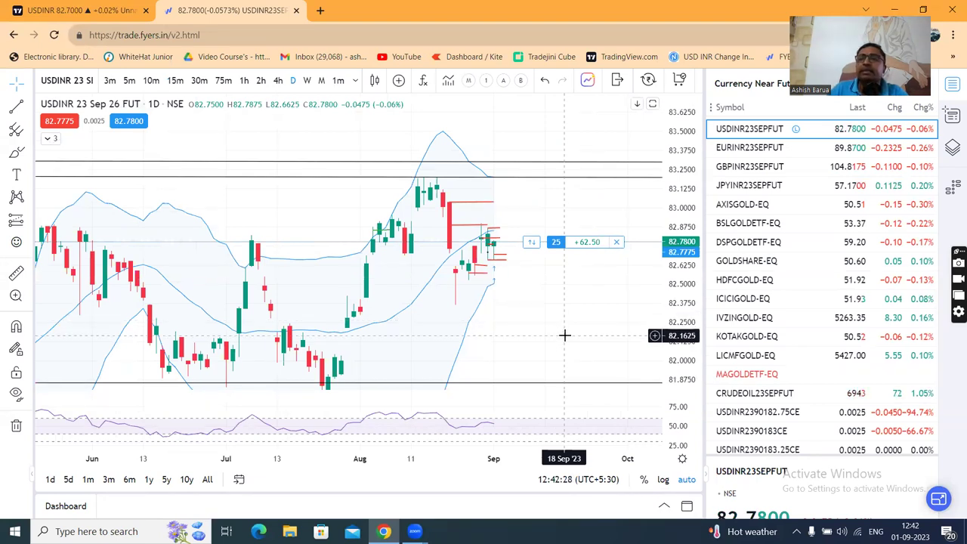
{"action": "left_click_drag", "start_coordinate": [563, 330], "coordinate": [552, 329]}
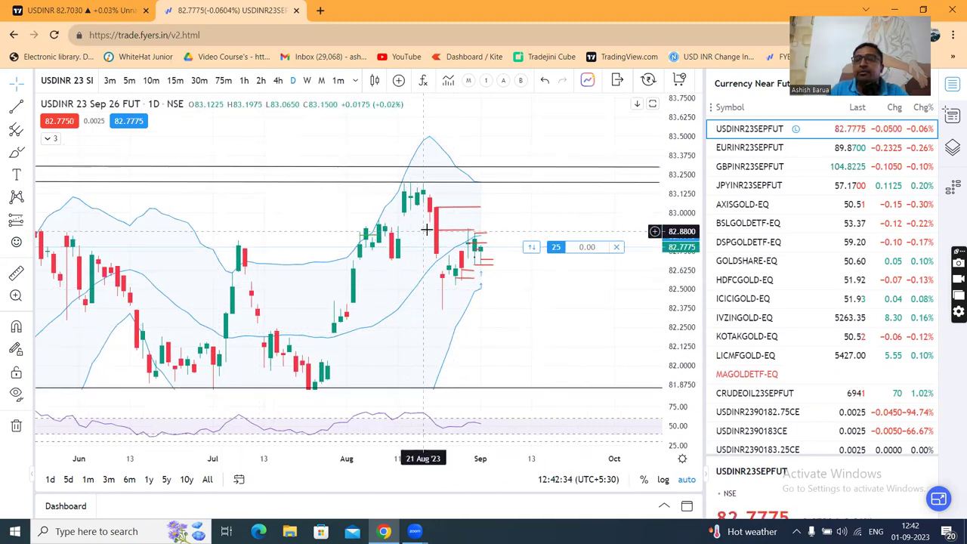
{"action": "scroll", "coordinate": [525, 328], "scroll_direction": "up", "scroll_amount": 2}
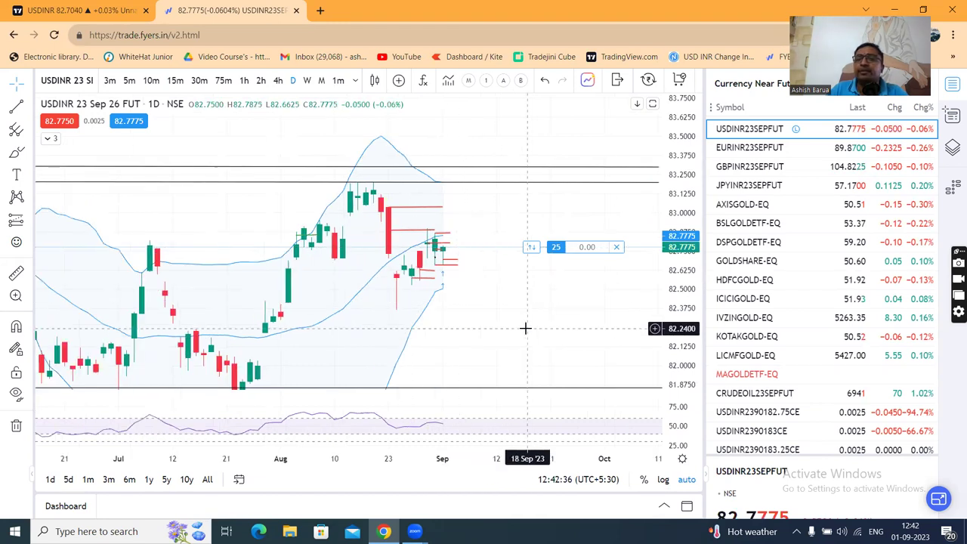
{"action": "left_click_drag", "start_coordinate": [464, 324], "coordinate": [488, 324]}
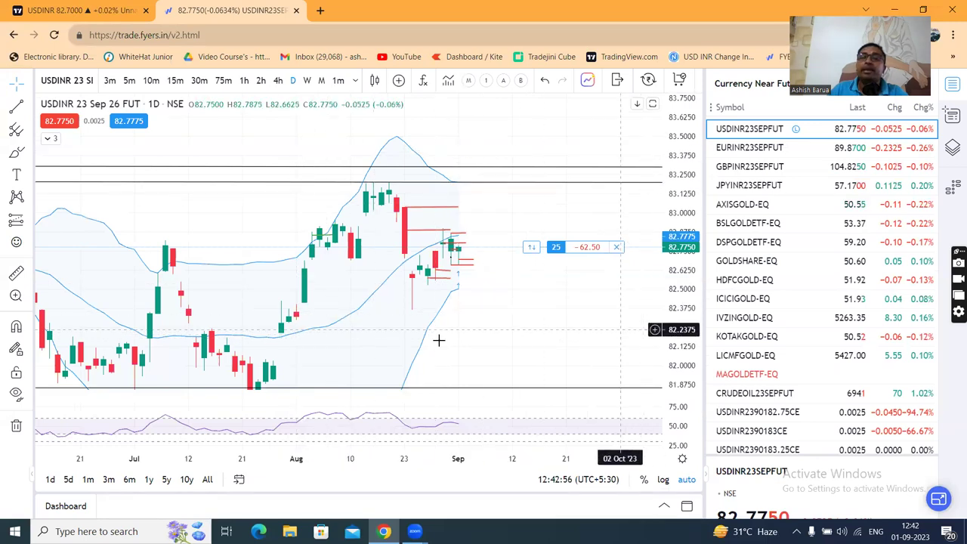
{"action": "left_click_drag", "start_coordinate": [579, 335], "coordinate": [592, 292]}
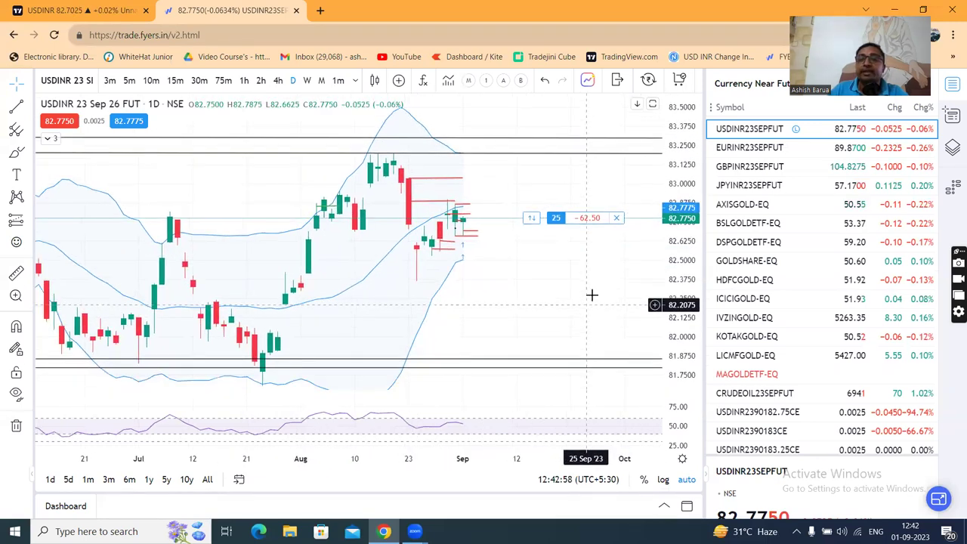
{"action": "left_click_drag", "start_coordinate": [682, 278], "coordinate": [548, 307]}
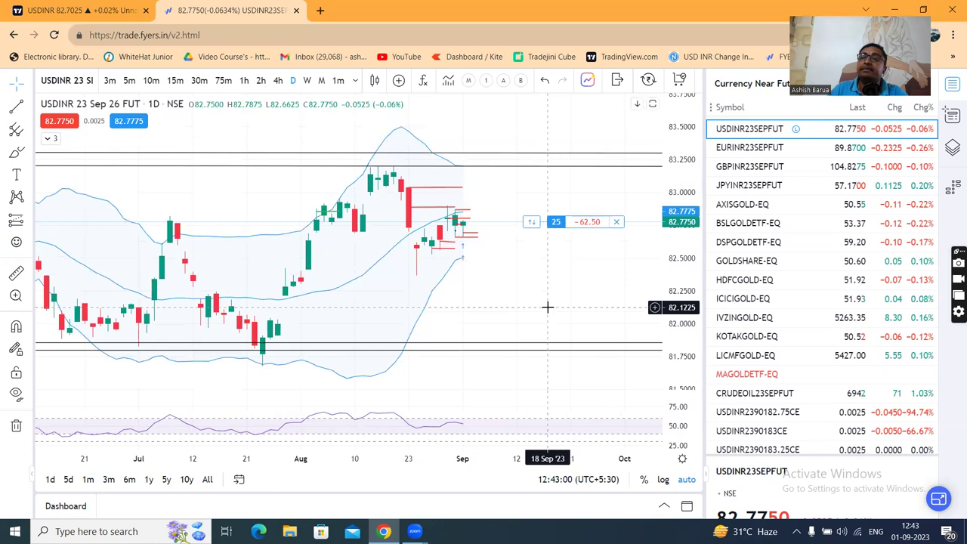
{"action": "scroll", "coordinate": [547, 307], "scroll_direction": "down", "scroll_amount": 1}
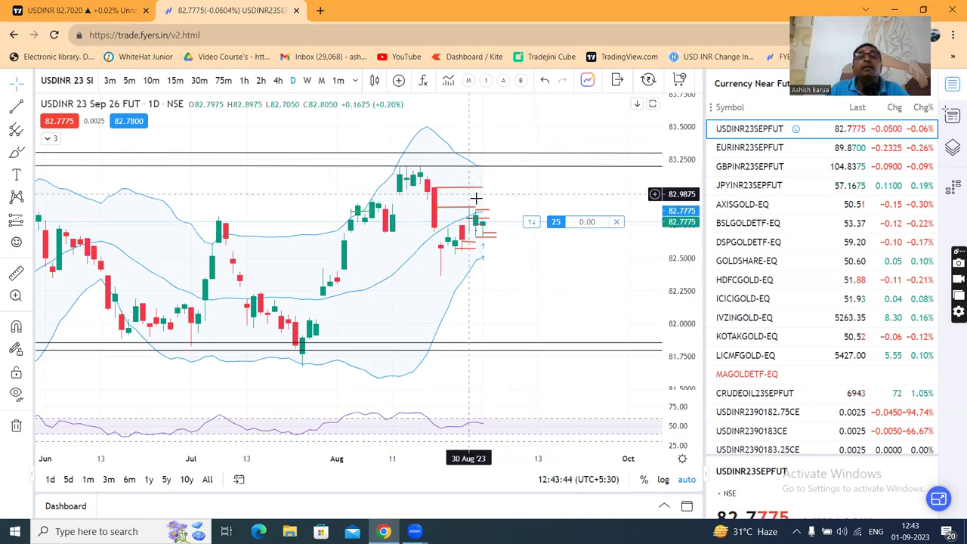
{"action": "left_click_drag", "start_coordinate": [579, 186], "coordinate": [558, 184]}
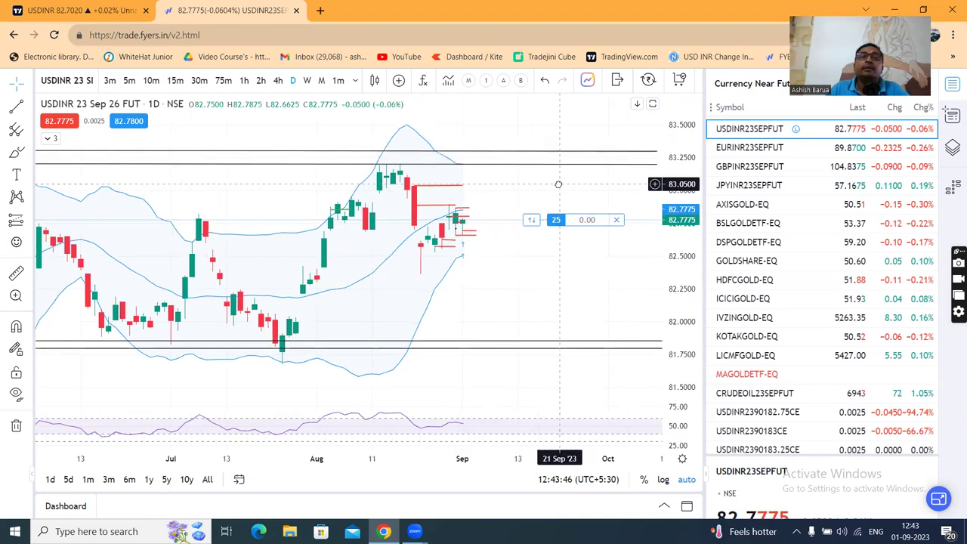